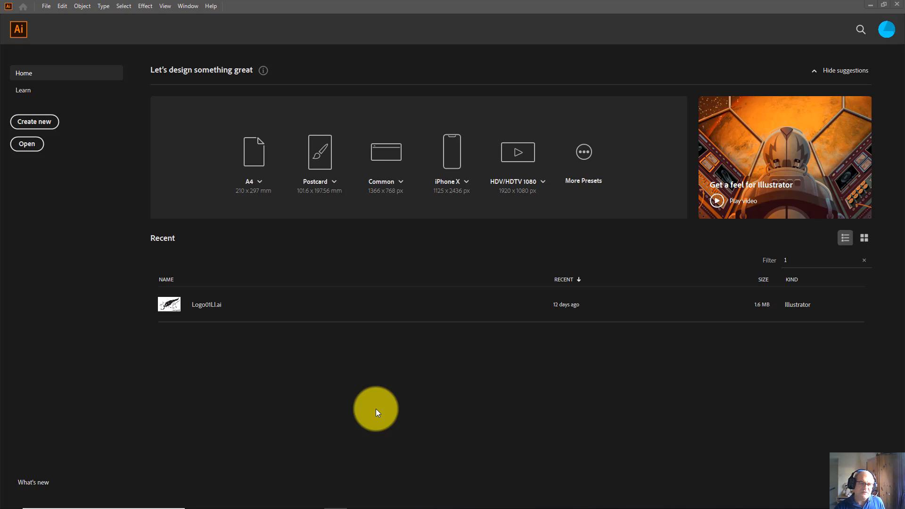
Create a new document from the A4 print preset in landscape orientation.
left_click(39, 124)
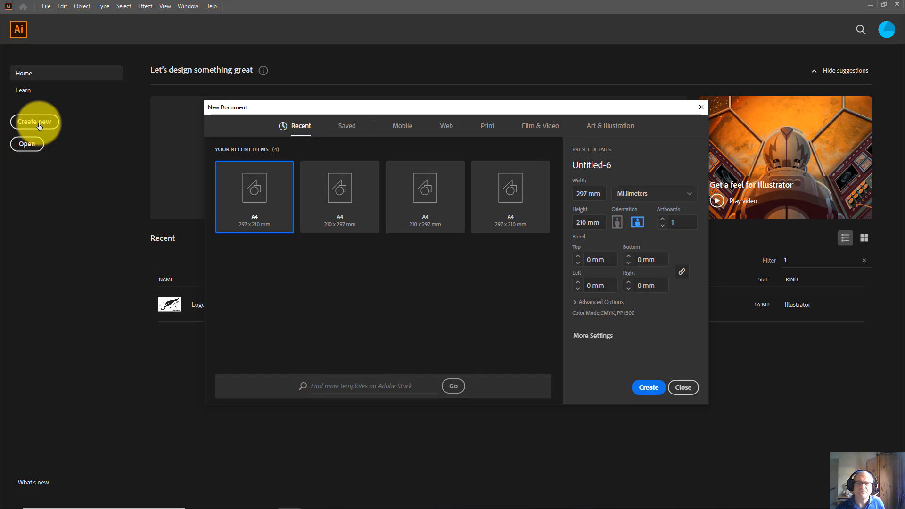
left_click(490, 125)
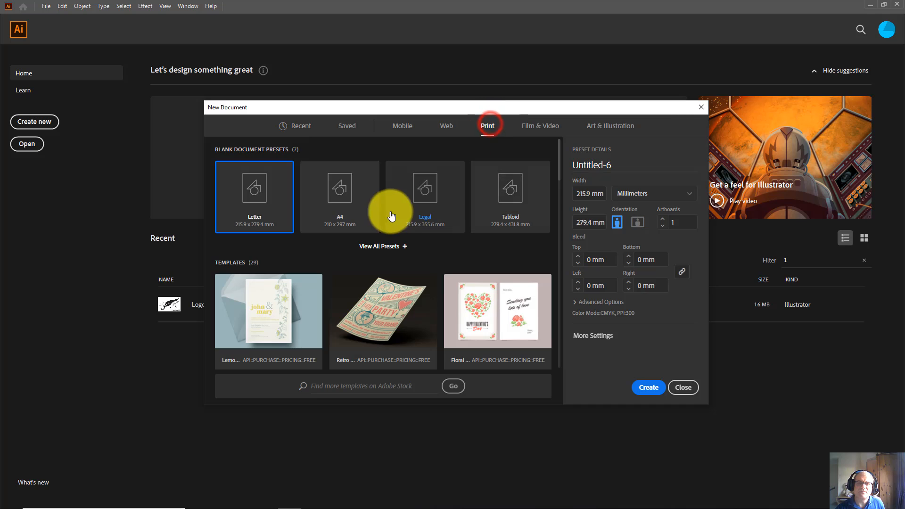
left_click(346, 215)
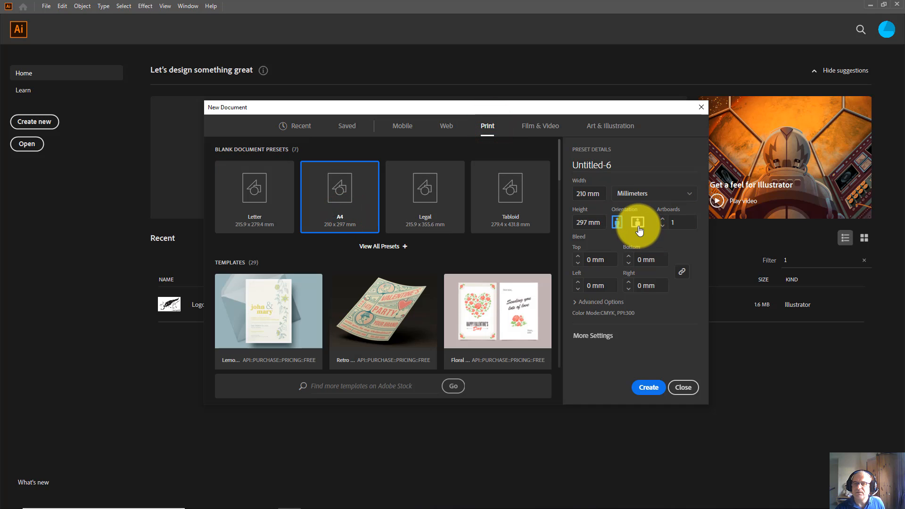
left_click(638, 225)
left_click(649, 388)
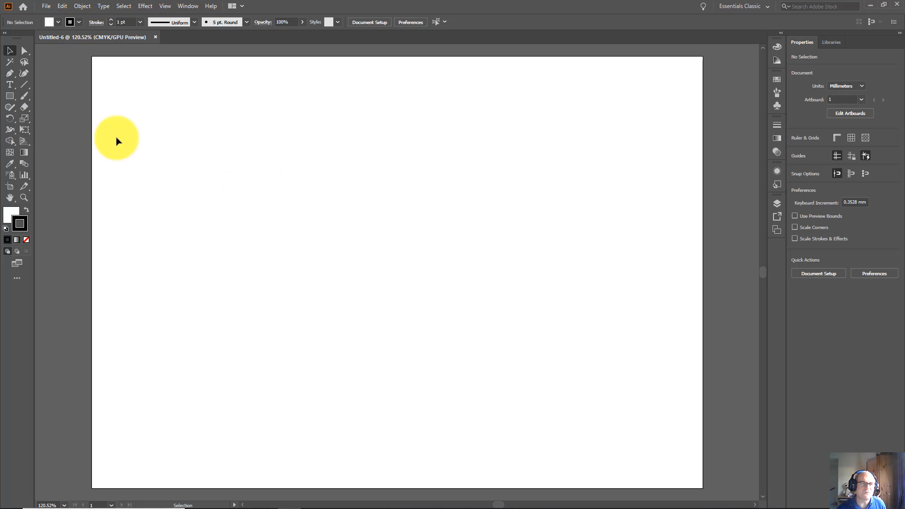
Draw a rectangle about 99 × 76 mm in the upper middle of the artboard and fill it with light blue.
left_click_drag(14, 96, 43, 96)
left_click_drag(245, 137, 450, 294)
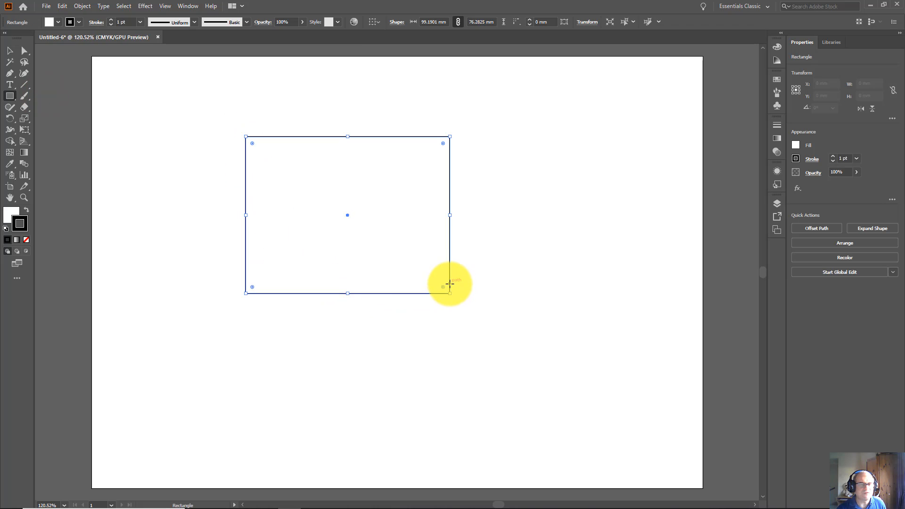
left_click(57, 21)
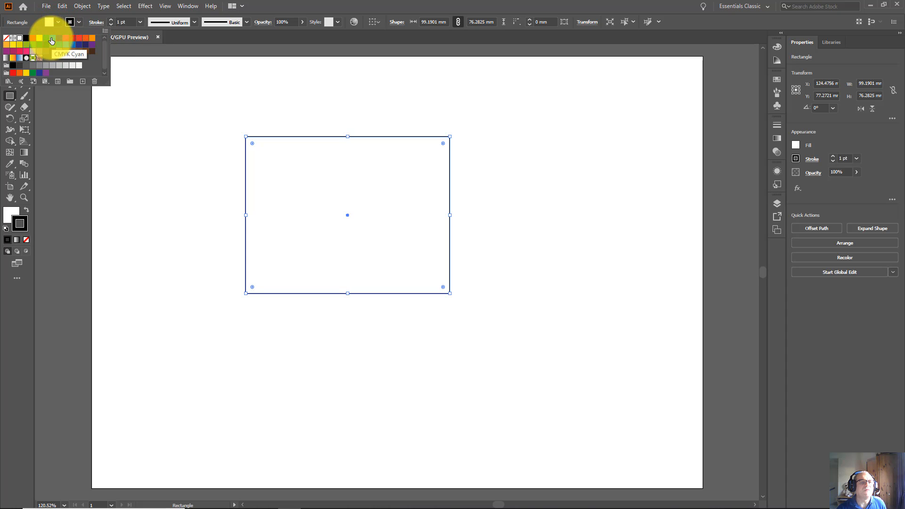
left_click(65, 45)
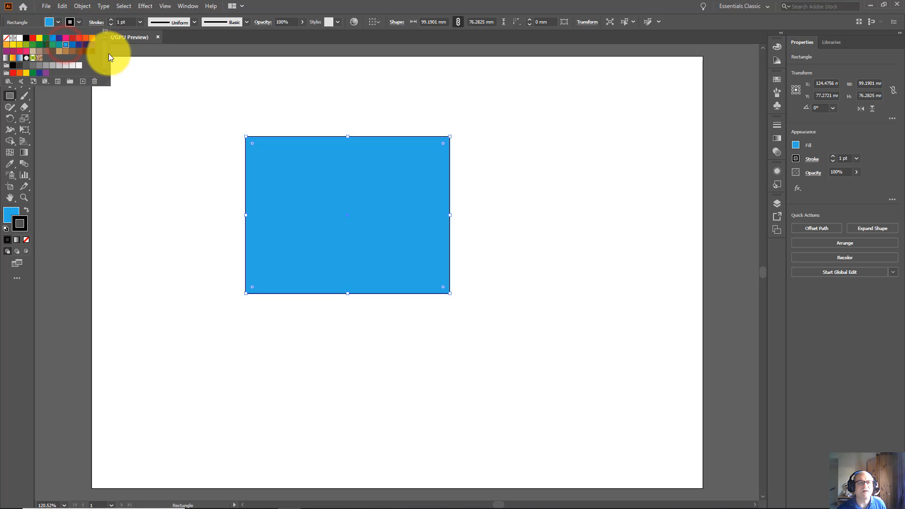
Give the rectangle a red stroke with a weight of 12 pt.
left_click(78, 22)
left_click(78, 22)
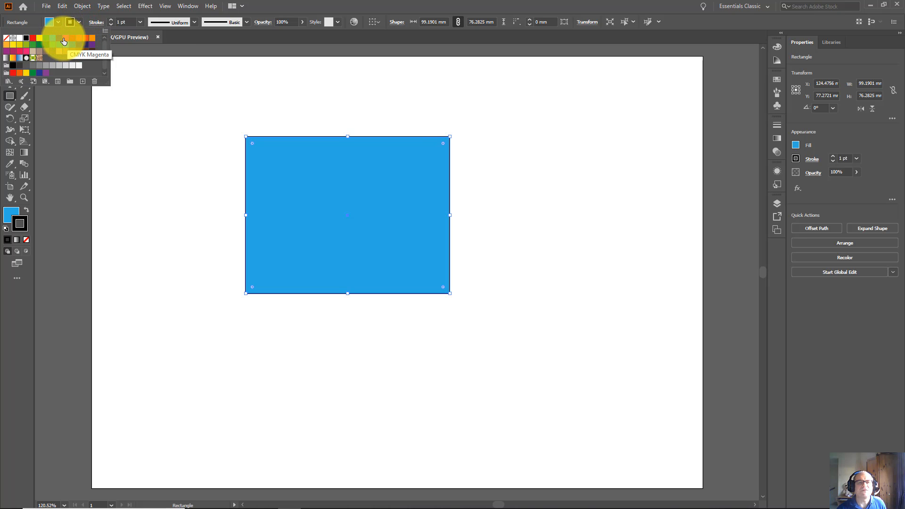
left_click(64, 39)
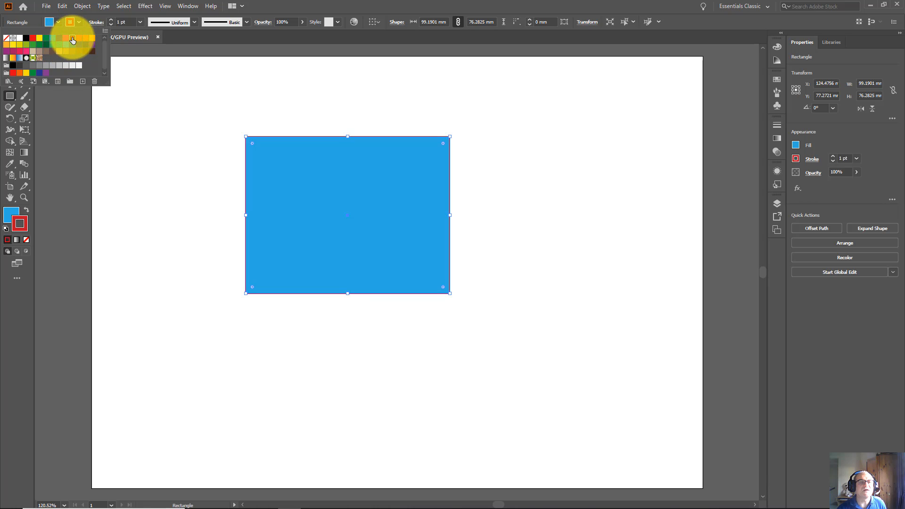
left_click(140, 20)
left_click(140, 22)
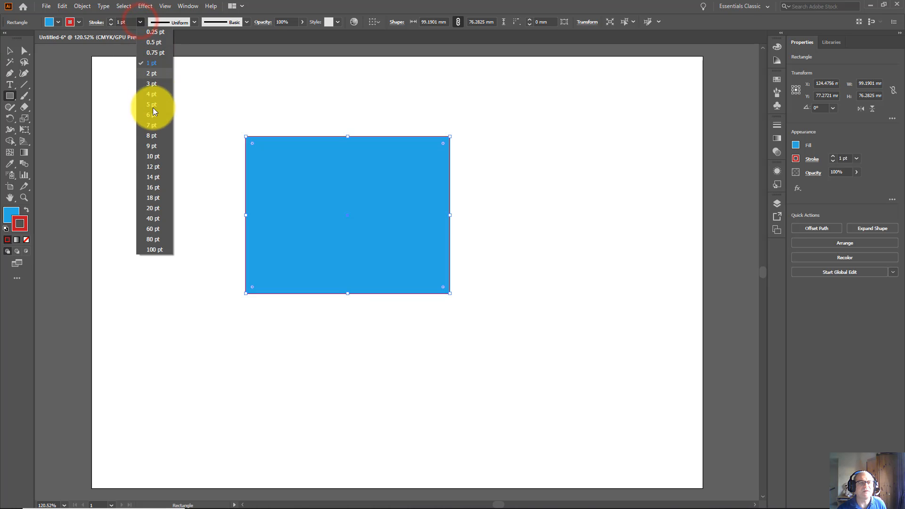
left_click(151, 166)
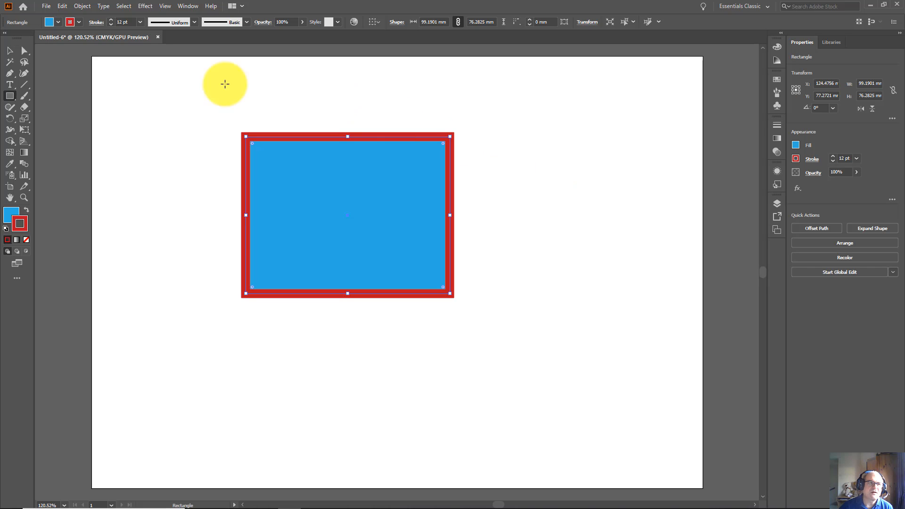
Resize the rectangle freely by its corner and side handles to about 87 mm wide and 102 mm high.
left_click(9, 53)
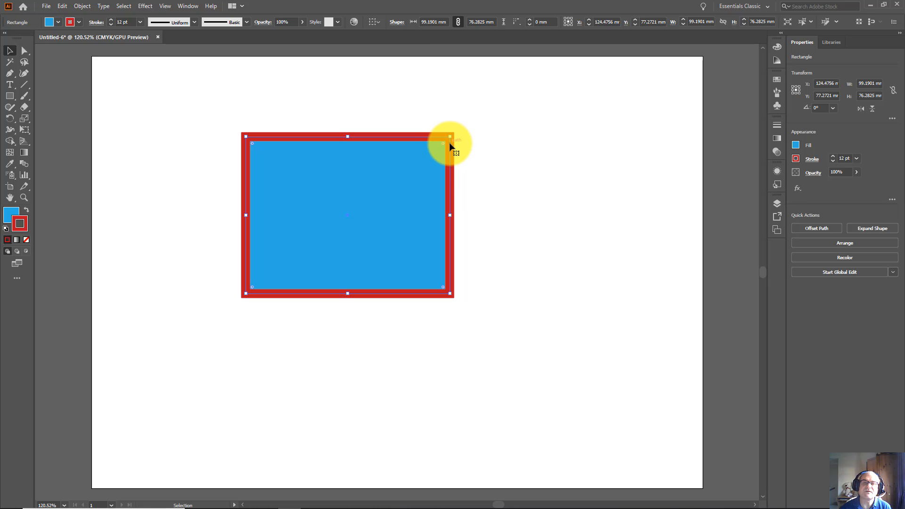
left_click_drag(451, 137, 524, 104)
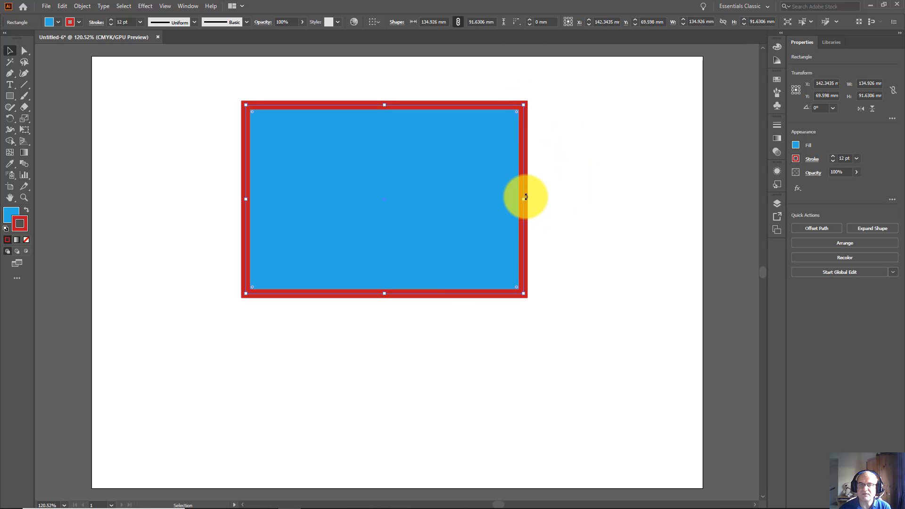
left_click_drag(525, 200, 447, 208)
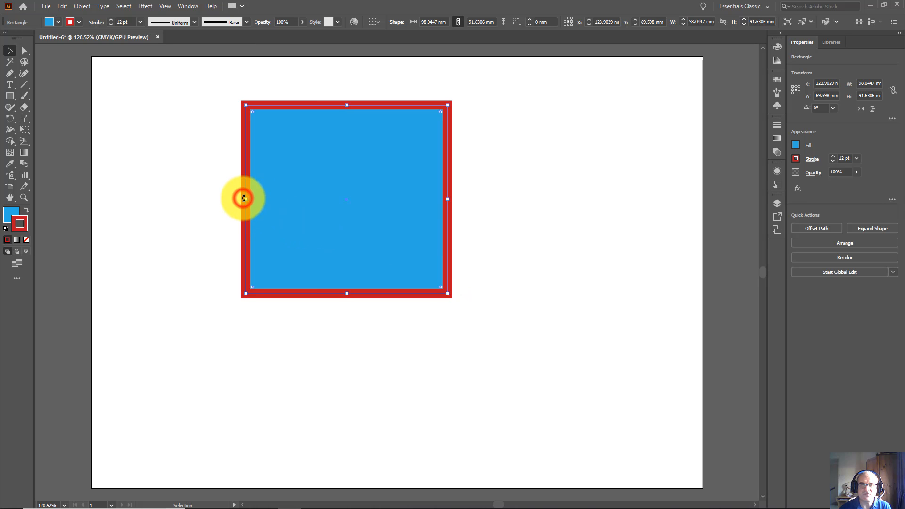
left_click_drag(243, 199, 268, 199)
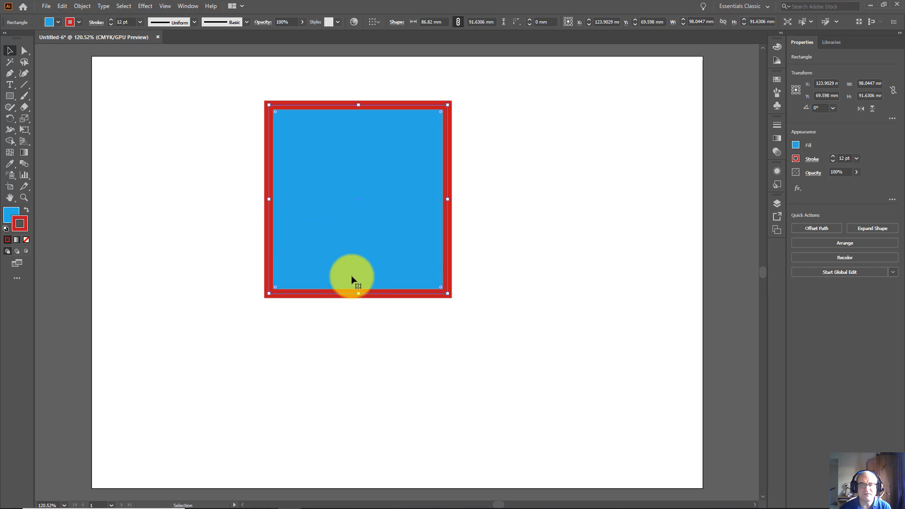
left_click_drag(358, 293, 359, 315)
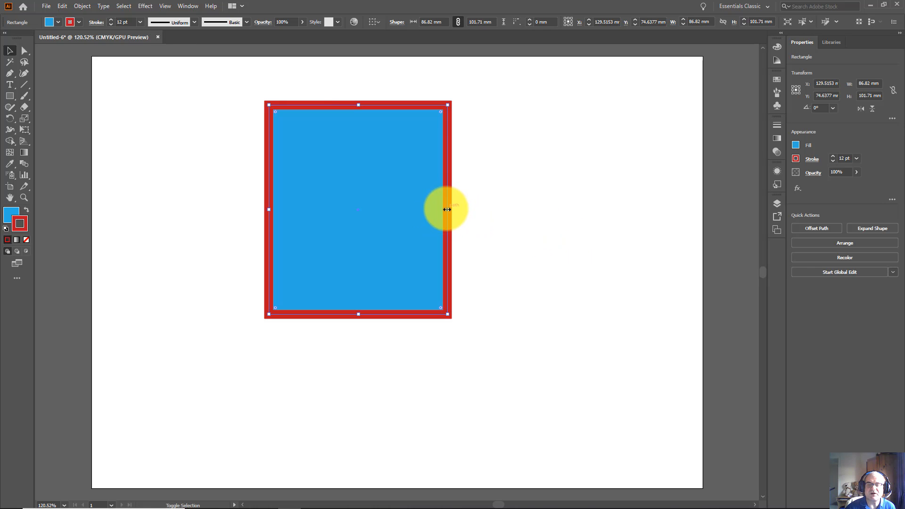
Enlarge the rectangle proportionally from its right side to about 117 × 137 mm.
left_click_drag(447, 209, 511, 235)
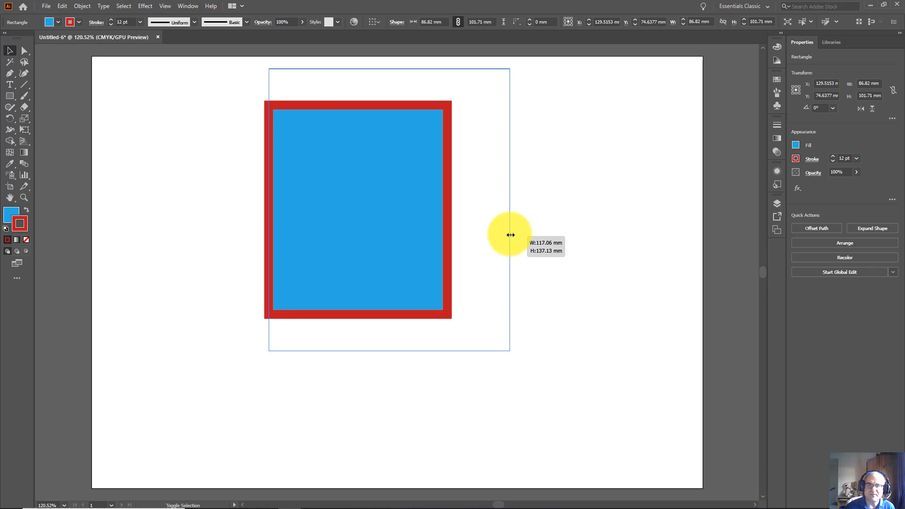
left_click_drag(511, 235, 511, 235)
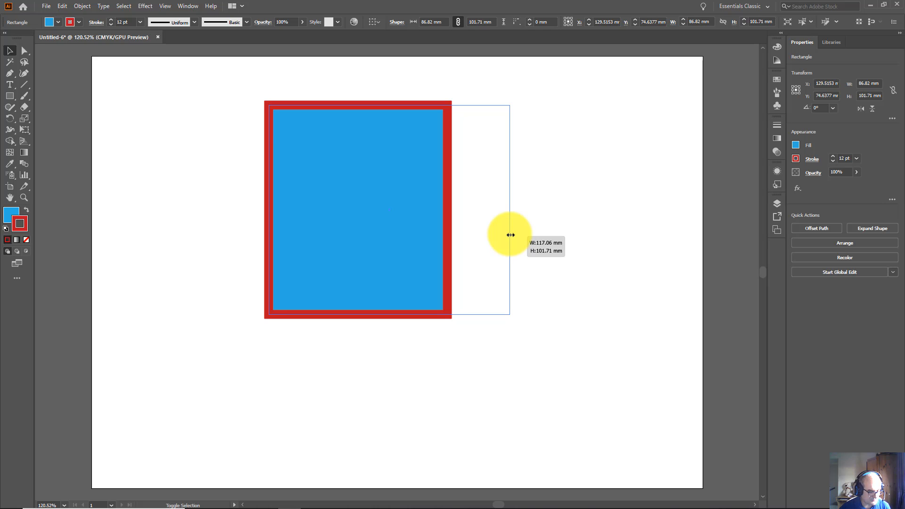
key("shift")
left_click_drag(511, 235, 510, 235)
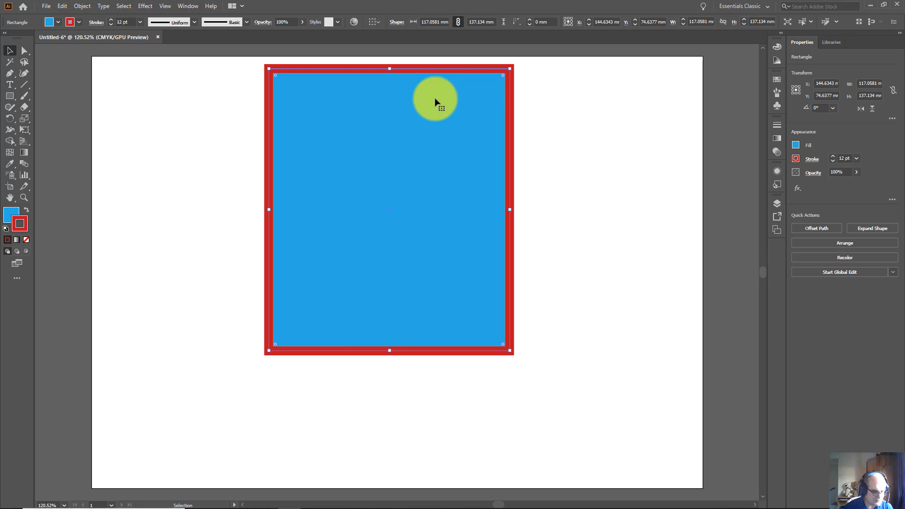
Shrink the rectangle proportionally by its corner to about 83 × 97 mm, and enlarge it again to about 117 × 138 mm.
left_click_drag(510, 68, 498, 199)
left_click_drag(572, 164, 589, 151)
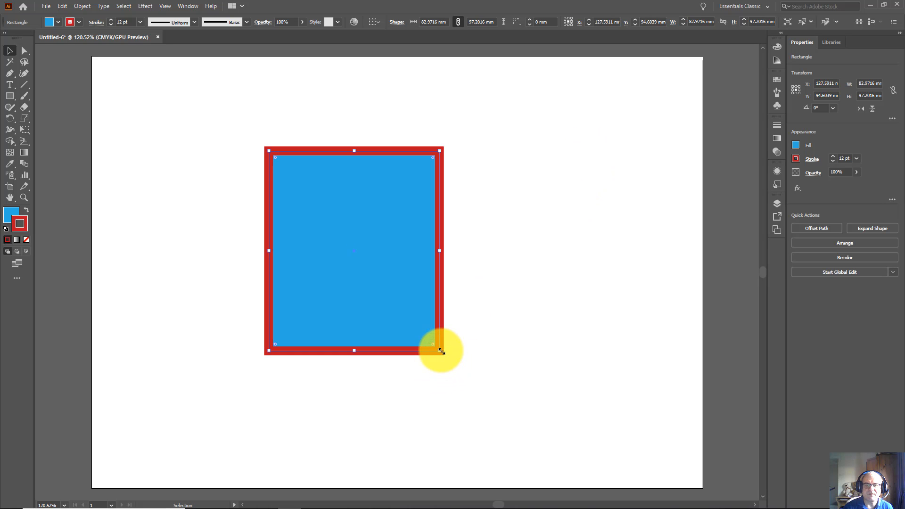
left_click_drag(440, 350, 478, 356)
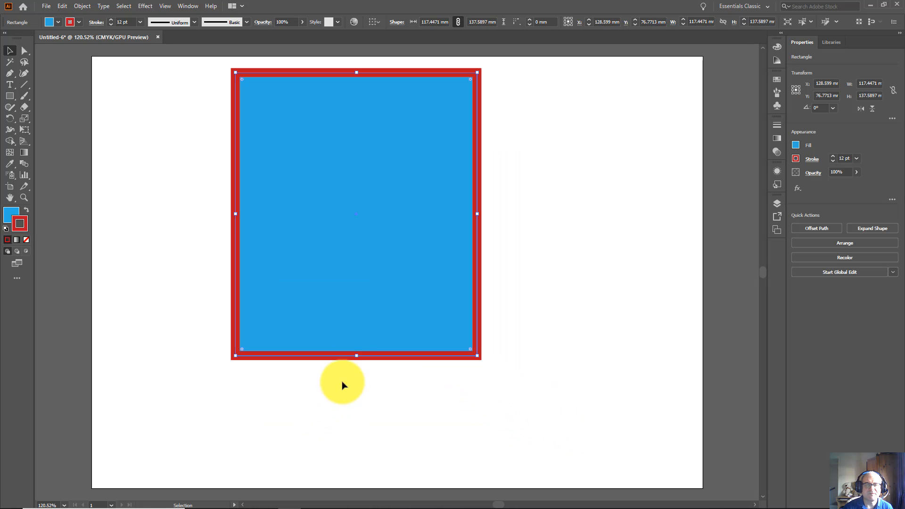
Rescale the rectangle proportionally by its side handles to about 86 × 100 mm and move it to the middle of the artboard.
left_click_drag(356, 356, 360, 436)
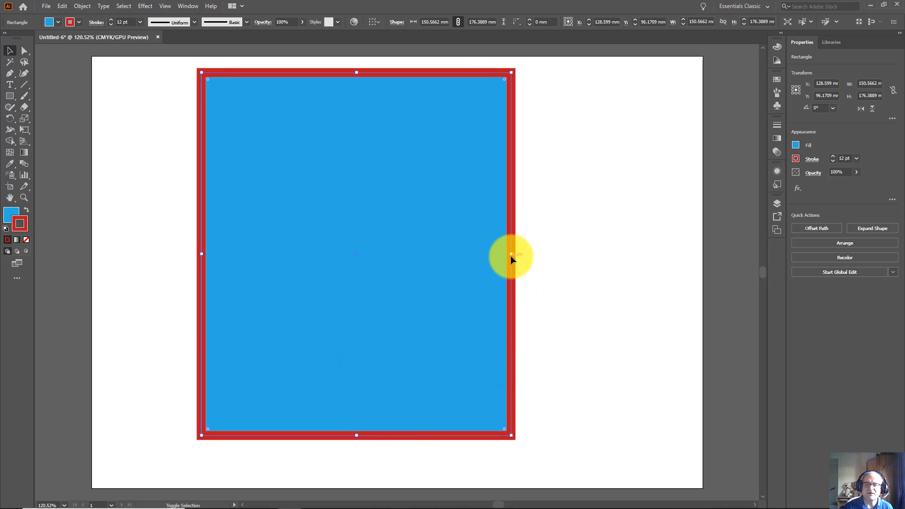
left_click_drag(511, 255, 378, 261)
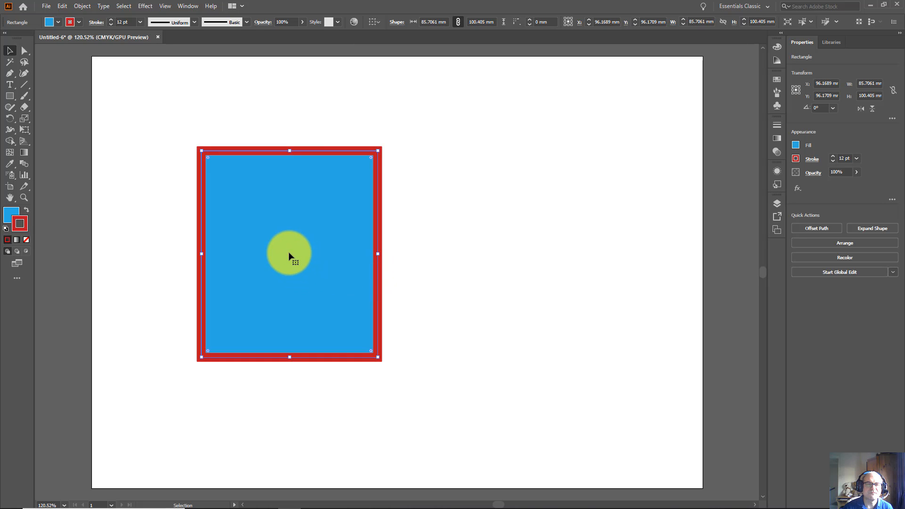
left_click_drag(289, 254, 394, 255)
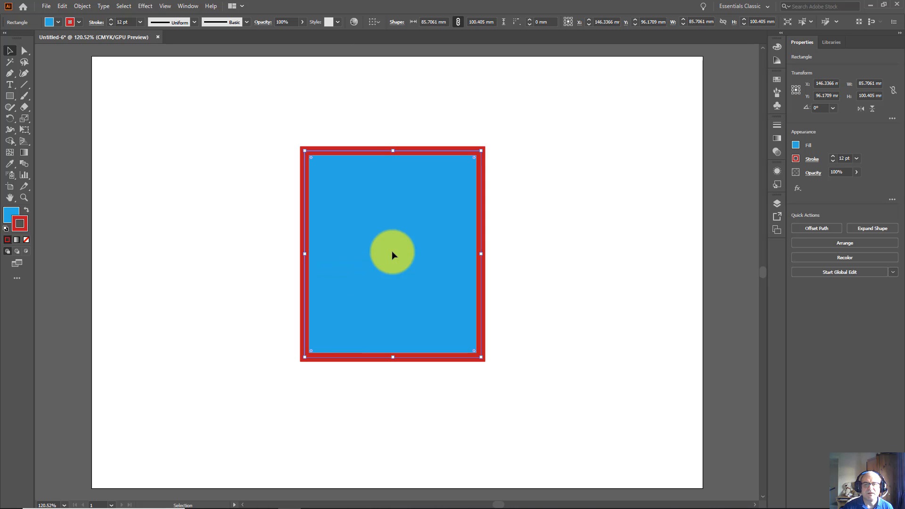
Hide the bounding box of the selected rectangle.
left_click(165, 7)
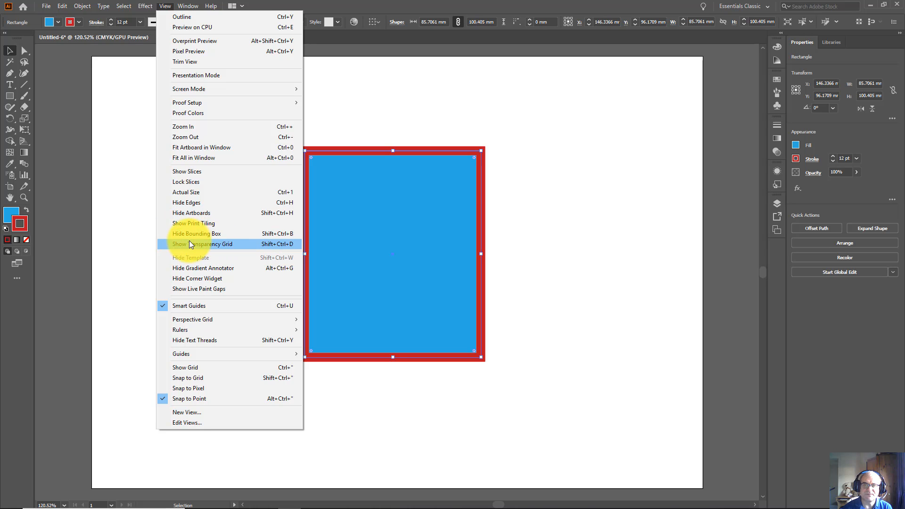
left_click(541, 159)
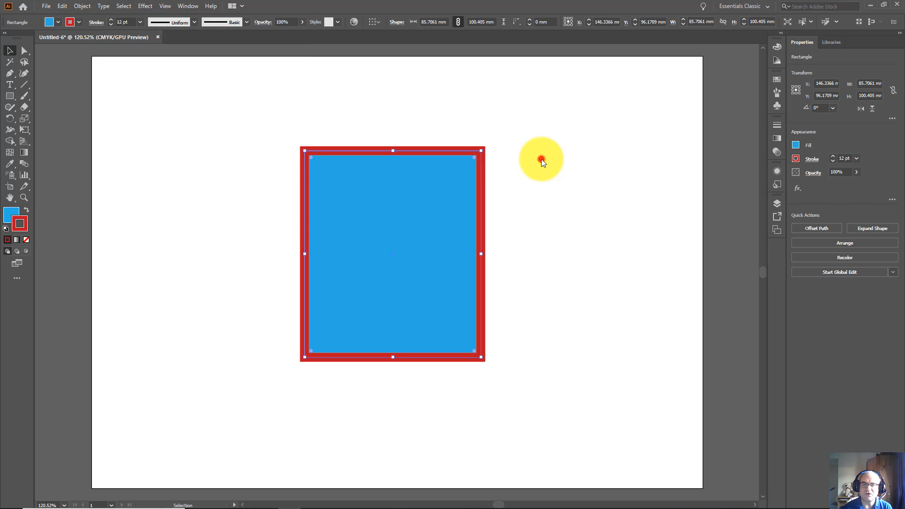
left_click(386, 153)
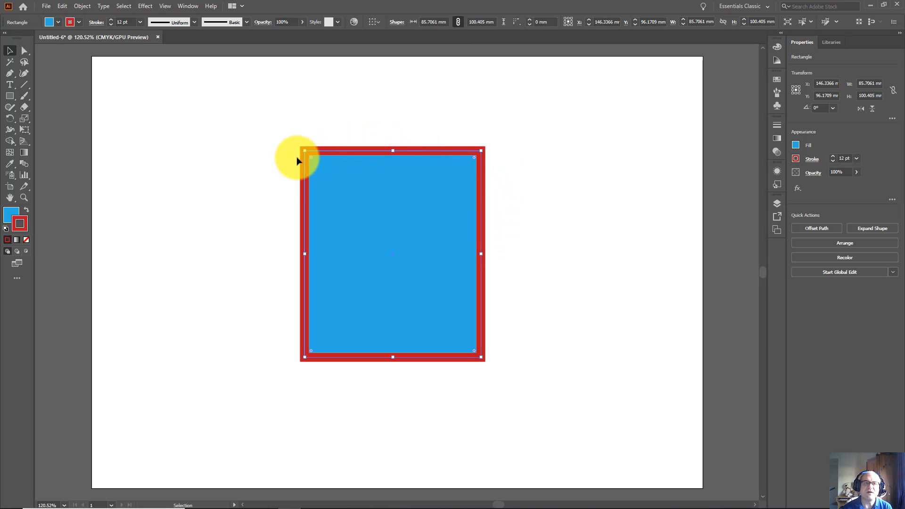
left_click(165, 7)
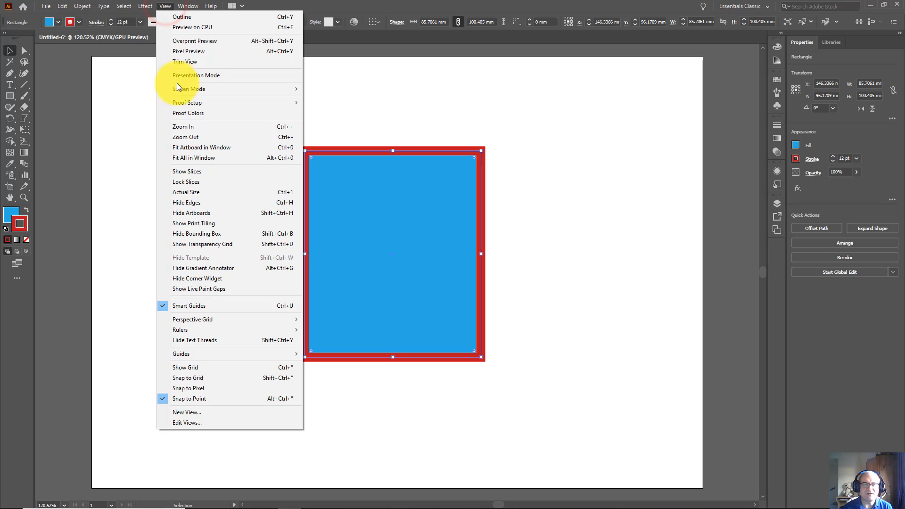
left_click(194, 233)
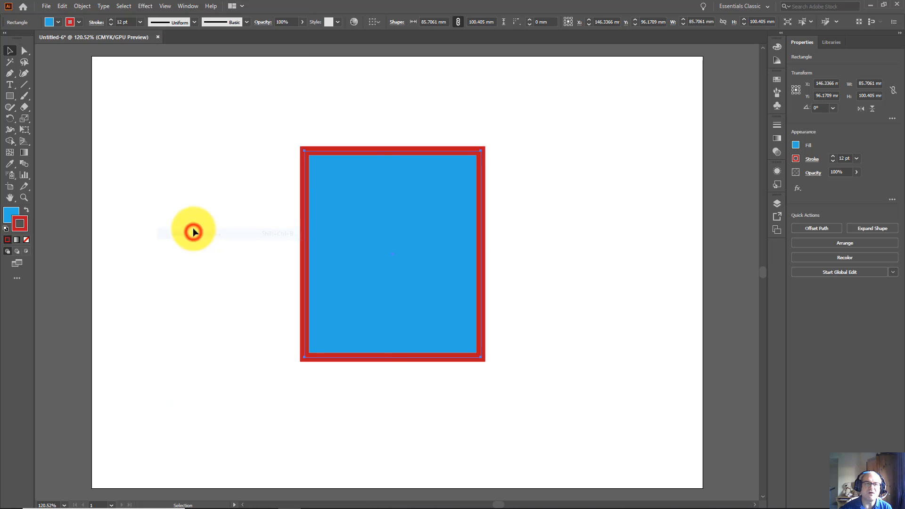
Turn the bounding box display back on for the selected rectangle.
left_click(166, 6)
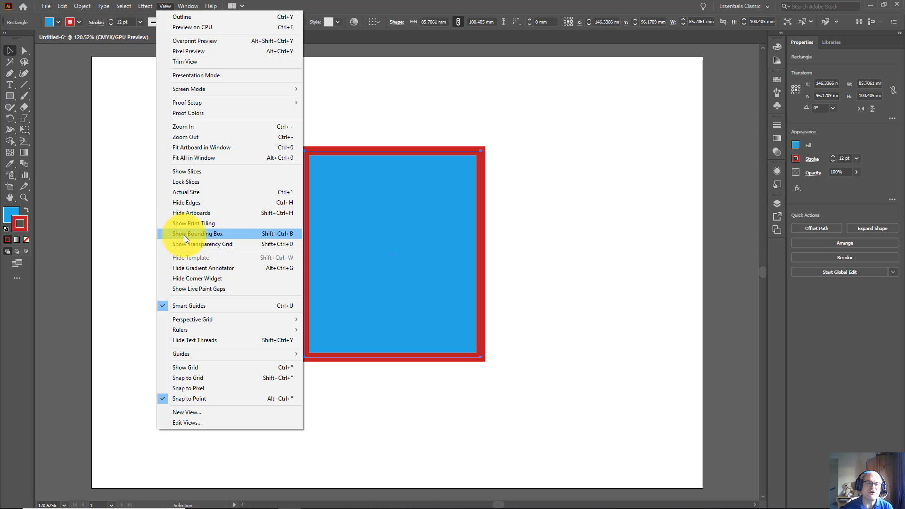
left_click(369, 151)
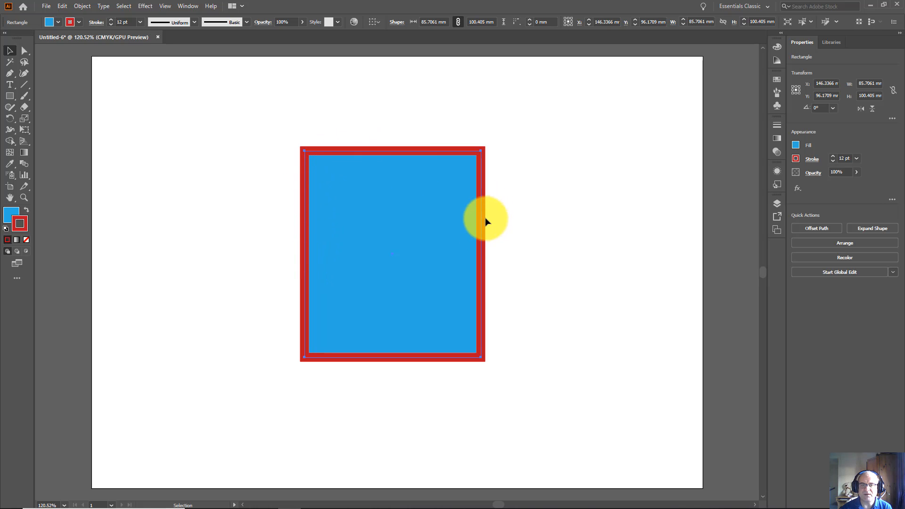
left_click(165, 6)
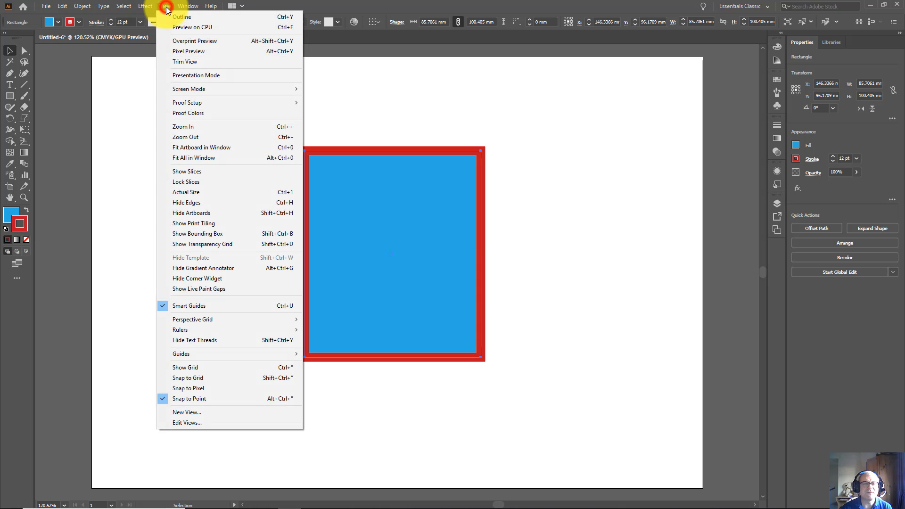
left_click(203, 233)
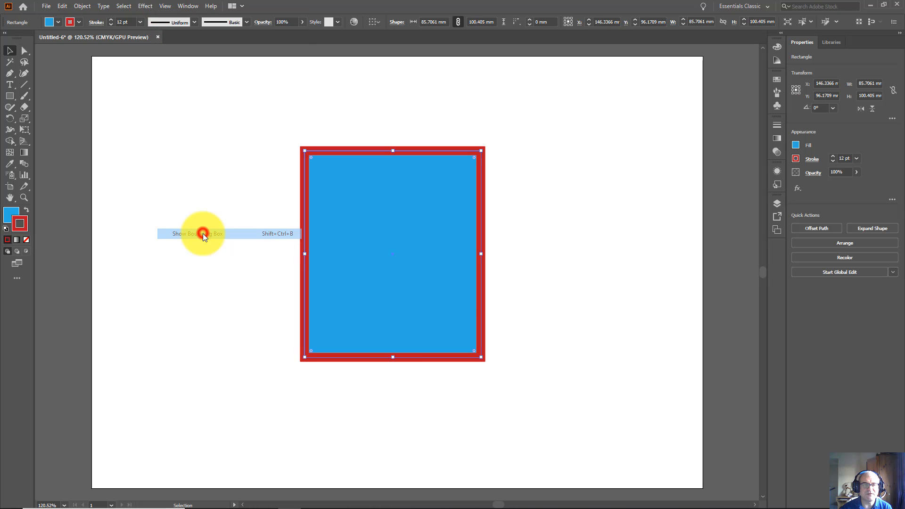
left_click(165, 7)
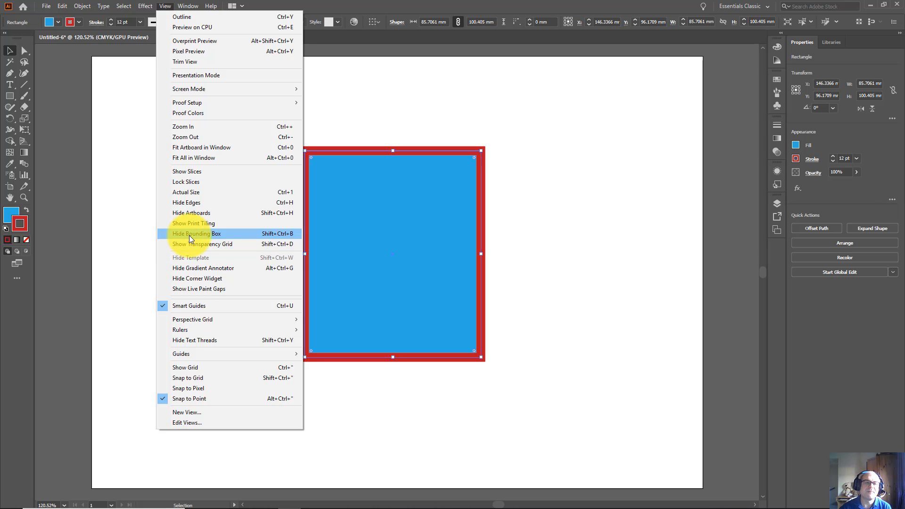
left_click(525, 202)
left_click(392, 155)
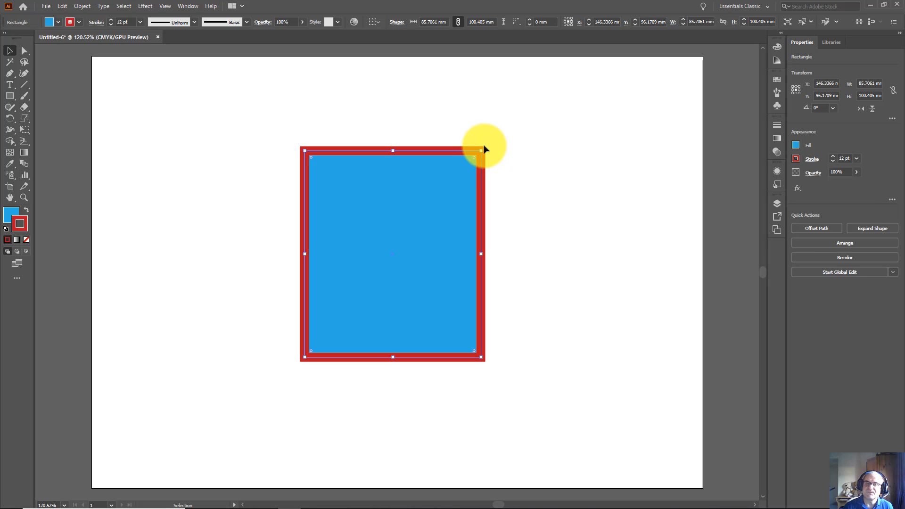
Rotate the rectangle by its corner to about 203°, on to 270°, and in 45° increments to 90°.
left_click_drag(484, 146, 381, 305)
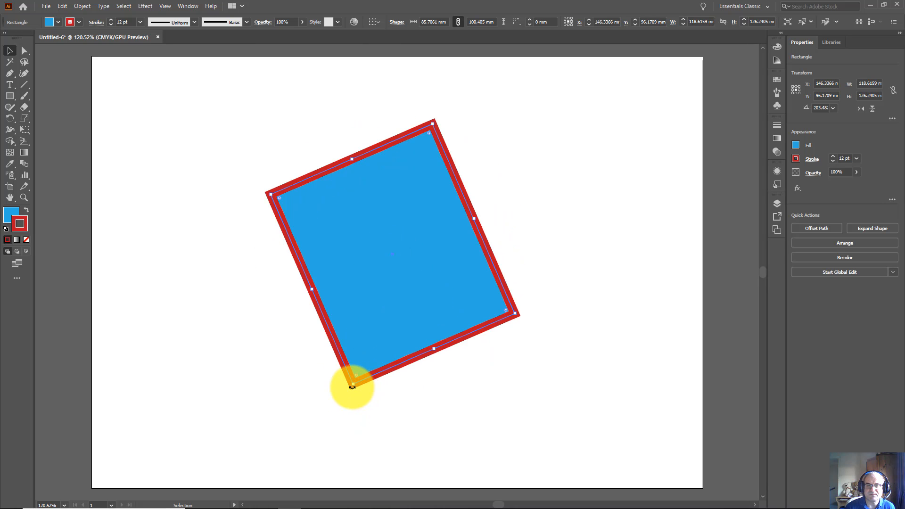
left_click_drag(352, 387, 504, 339)
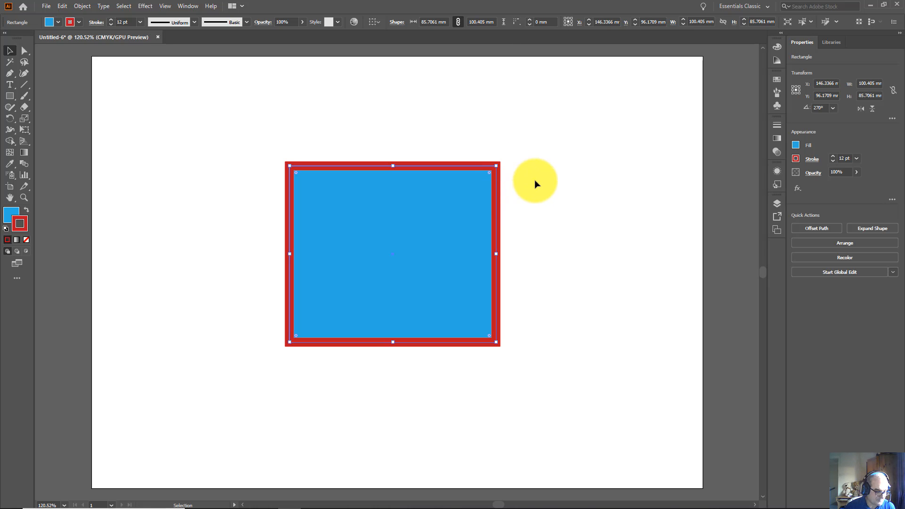
left_click(500, 163)
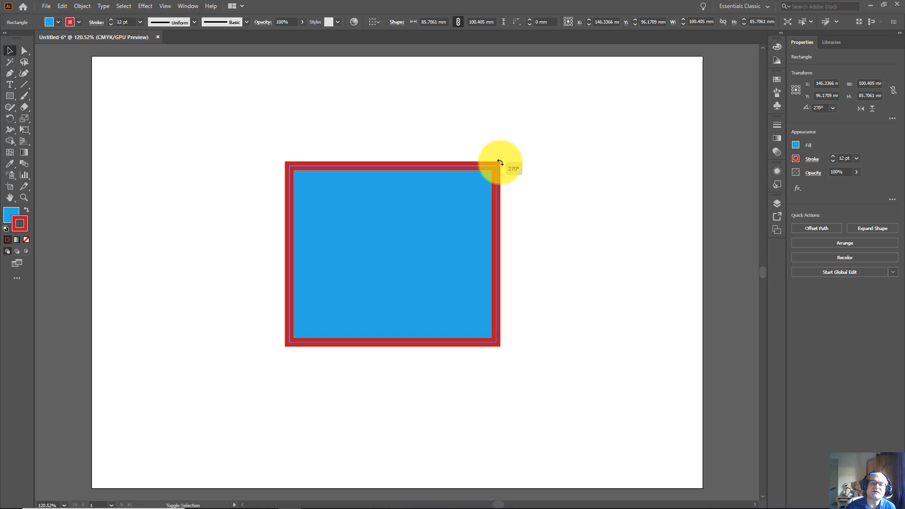
left_click_drag(500, 162, 451, 121)
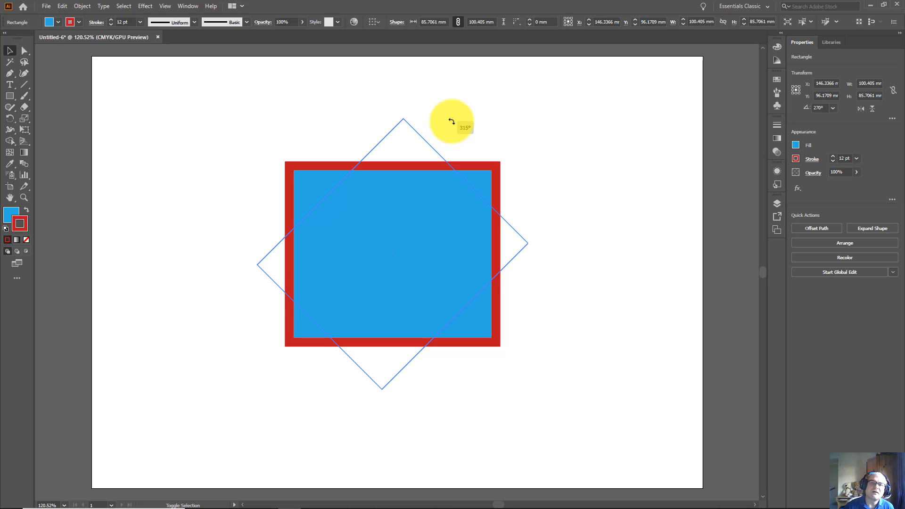
left_click_drag(451, 121, 278, 307)
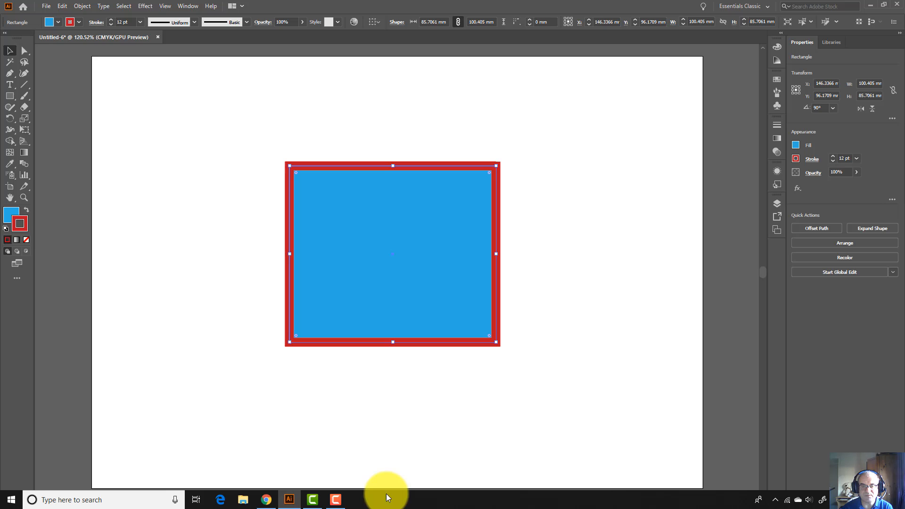
Switch to the screen recorder, circle the rectangle's four corner widgets with red ellipses, and clear the marks and minimize the recorder.
left_click(335, 498)
left_click(769, 477)
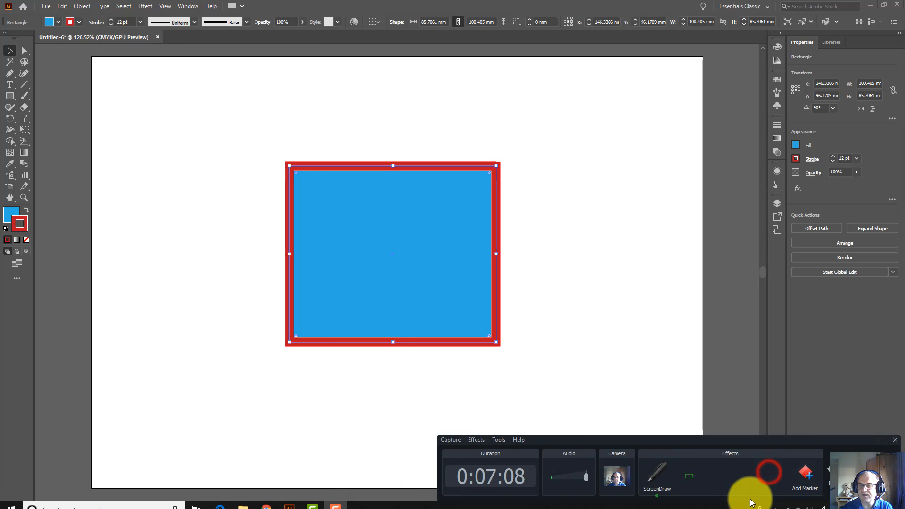
left_click(735, 476)
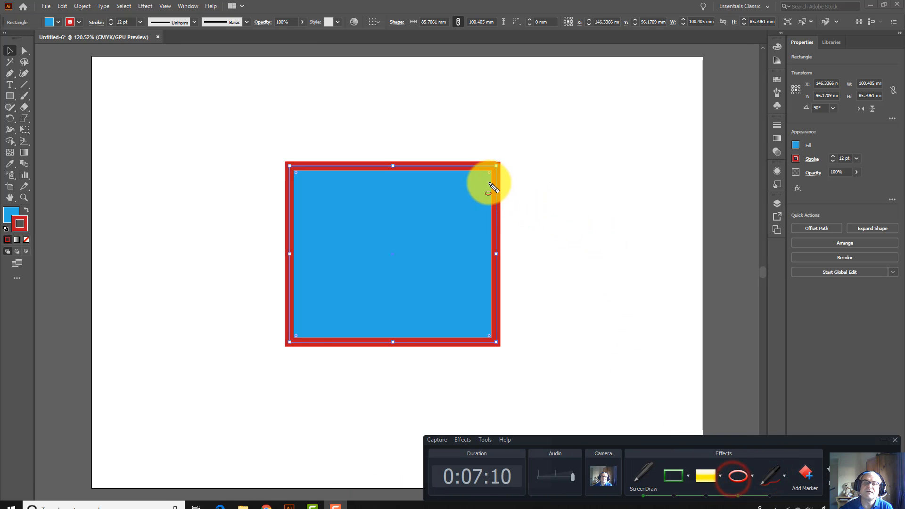
left_click_drag(484, 171, 495, 178)
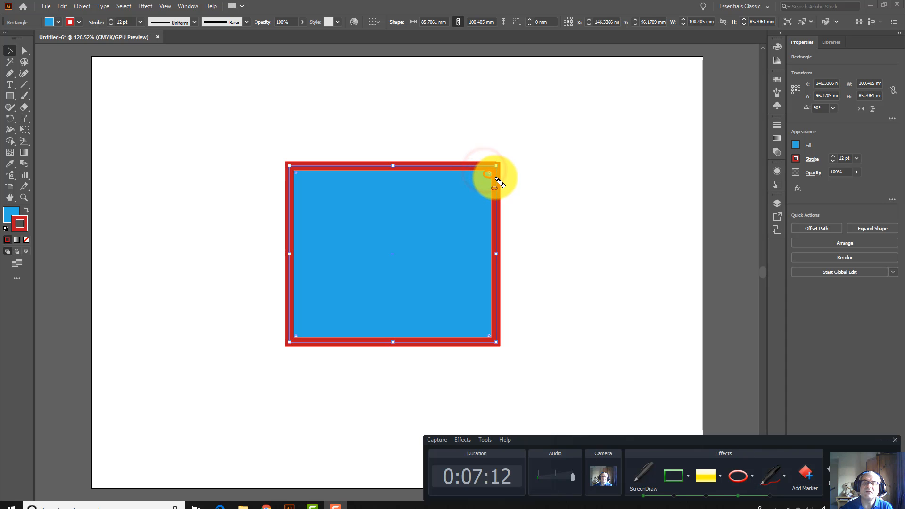
left_click_drag(292, 330, 298, 343)
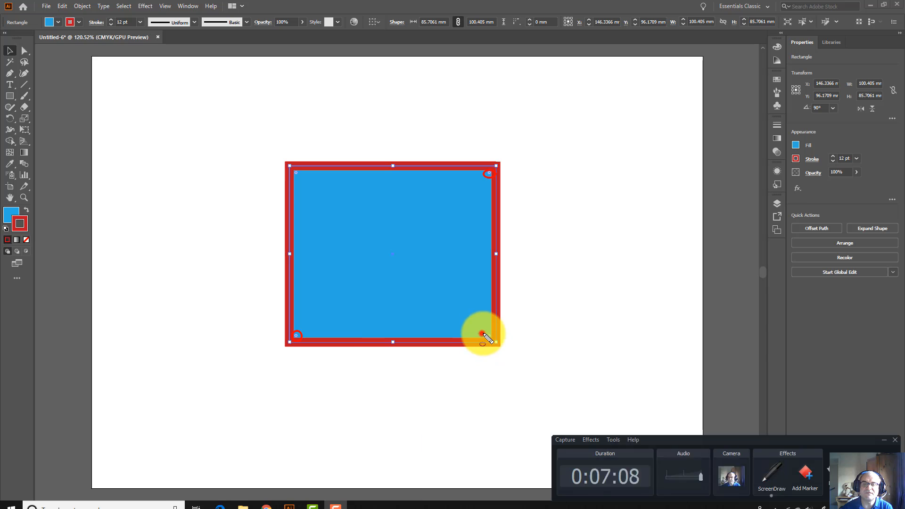
left_click_drag(482, 333, 494, 340)
left_click_drag(292, 168, 302, 180)
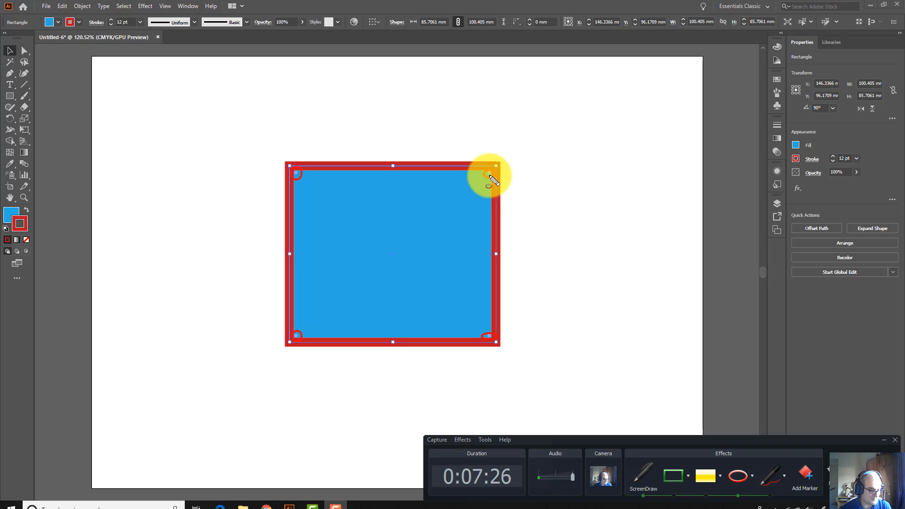
key("Escape")
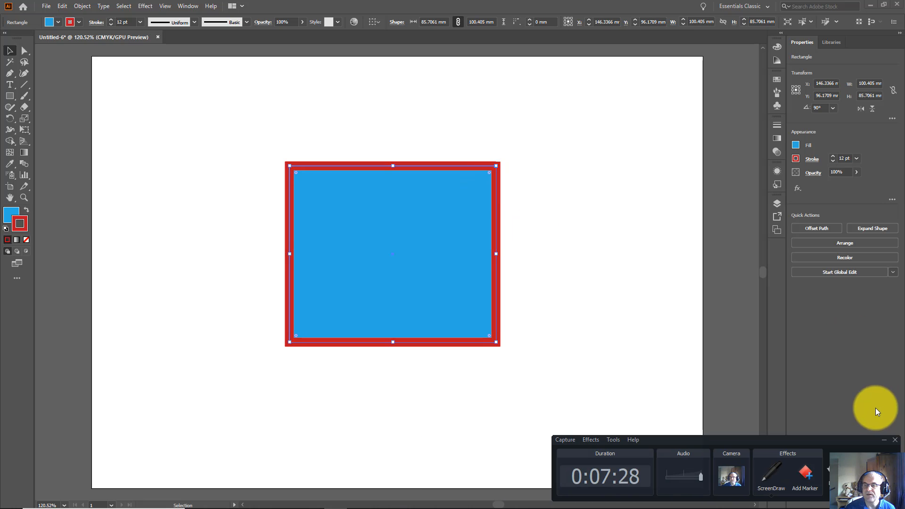
left_click(882, 439)
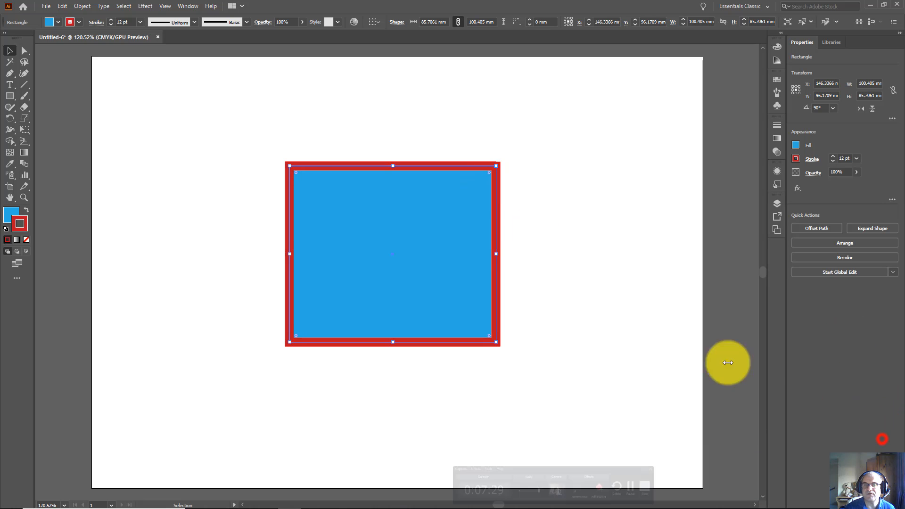
Round only the rectangle's upper-right corner with its corner widget, and reduce the rounding until the corner is almost square.
left_click(489, 172)
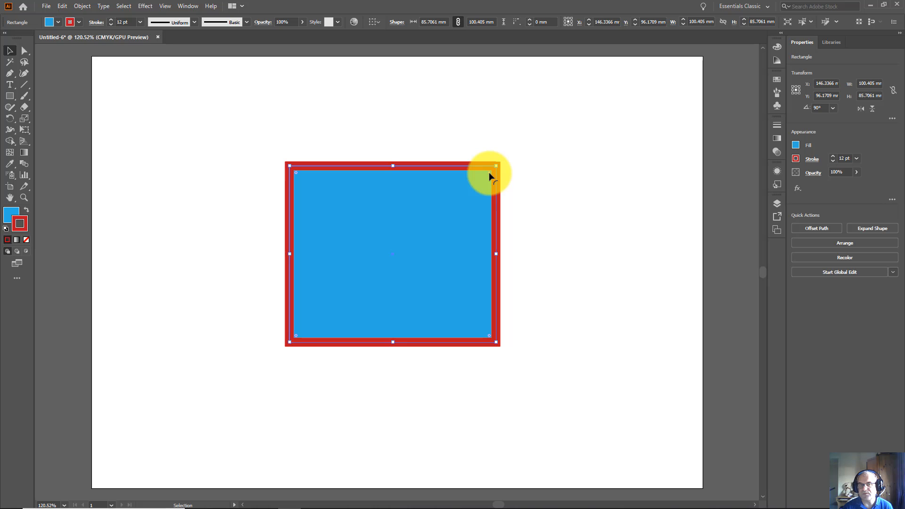
left_click_drag(489, 176, 441, 228)
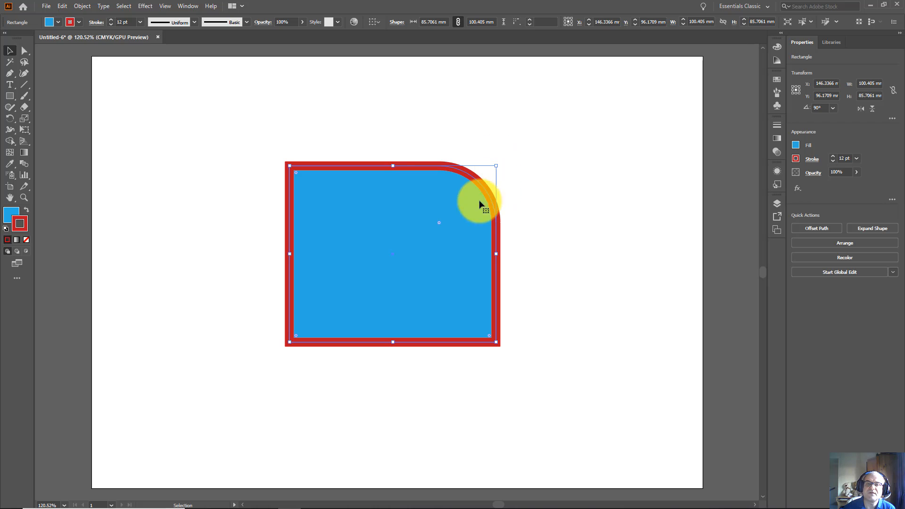
left_click(441, 227)
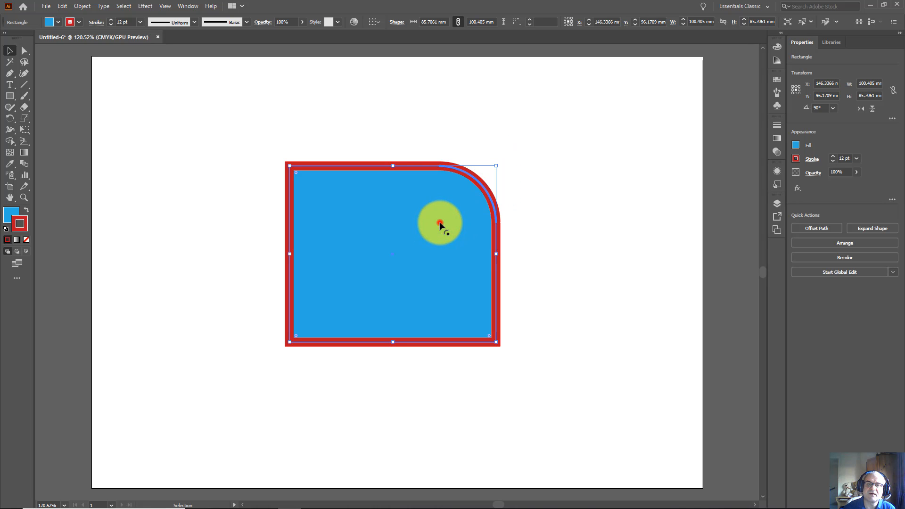
left_click_drag(441, 228, 493, 169)
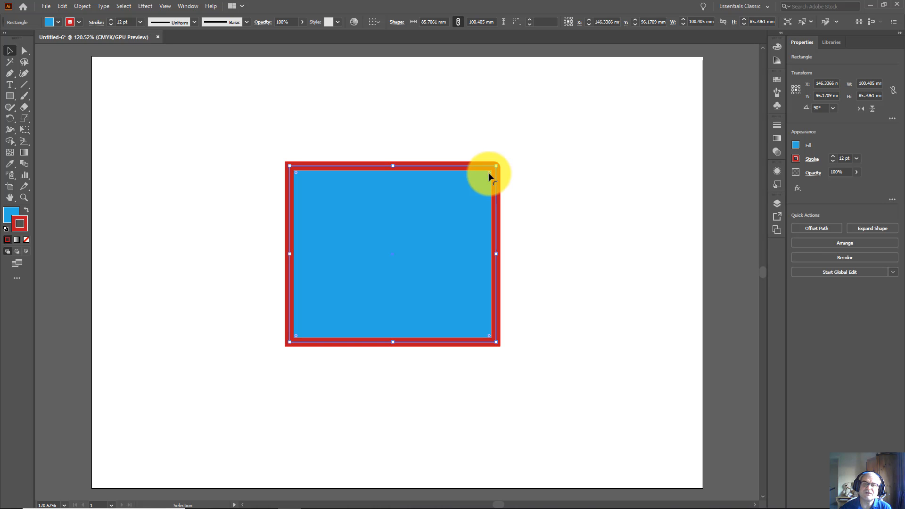
Round all four corners of the rectangle strongly with a corner widget, and bring them back to almost square.
left_click_drag(489, 175, 446, 252)
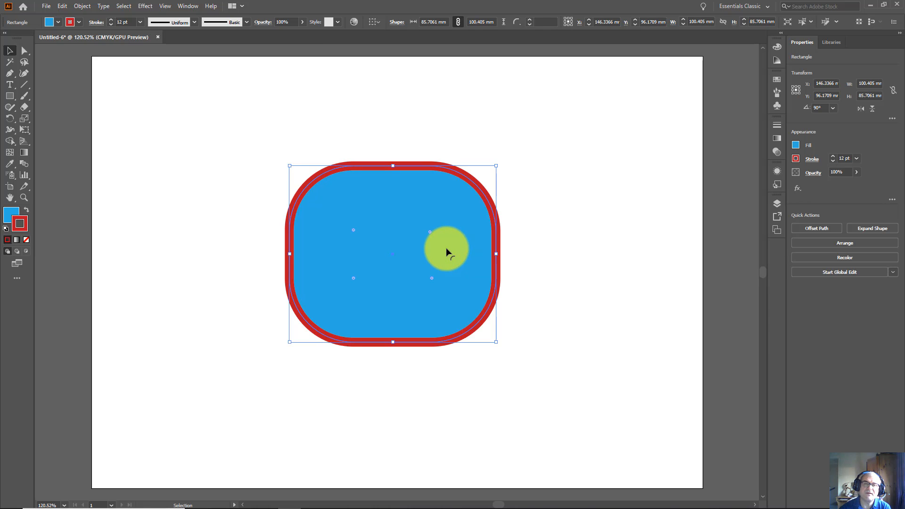
left_click_drag(430, 232, 302, 360)
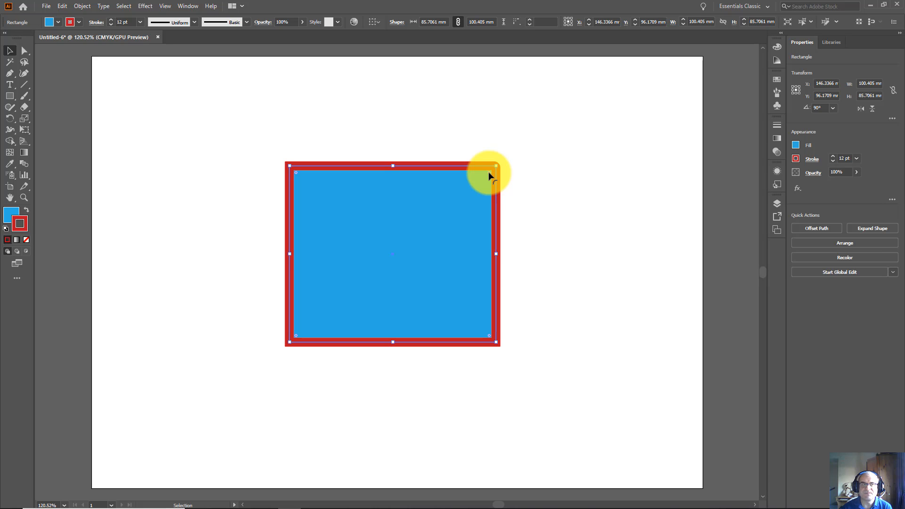
Hide the corner widgets of the selected rectangle.
left_click(165, 6)
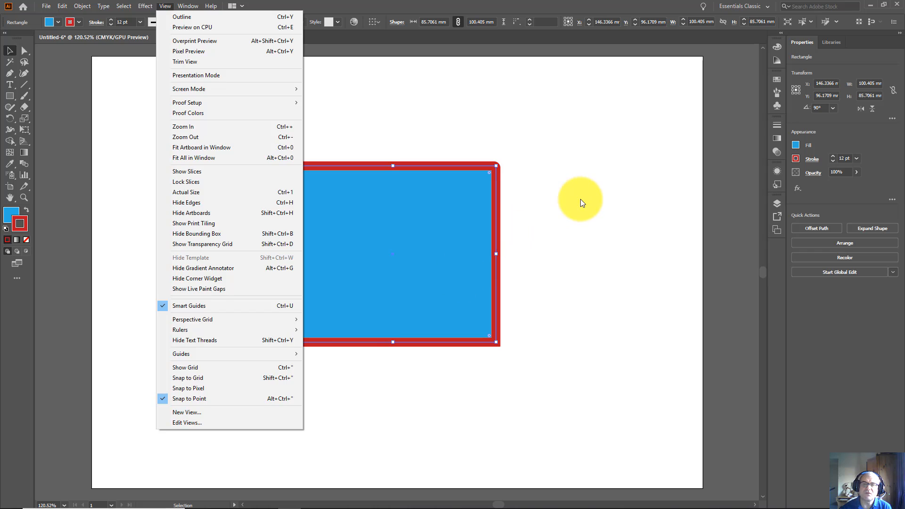
left_click(581, 199)
left_click(467, 187)
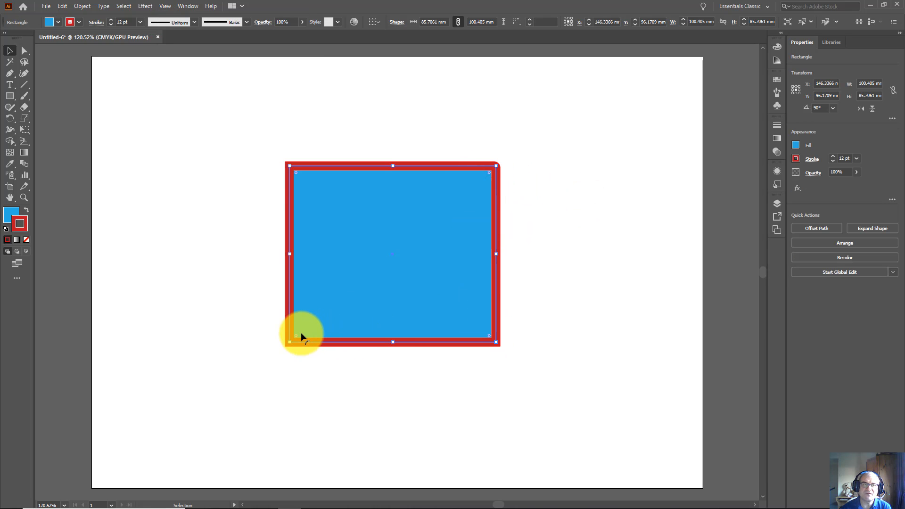
left_click(163, 7)
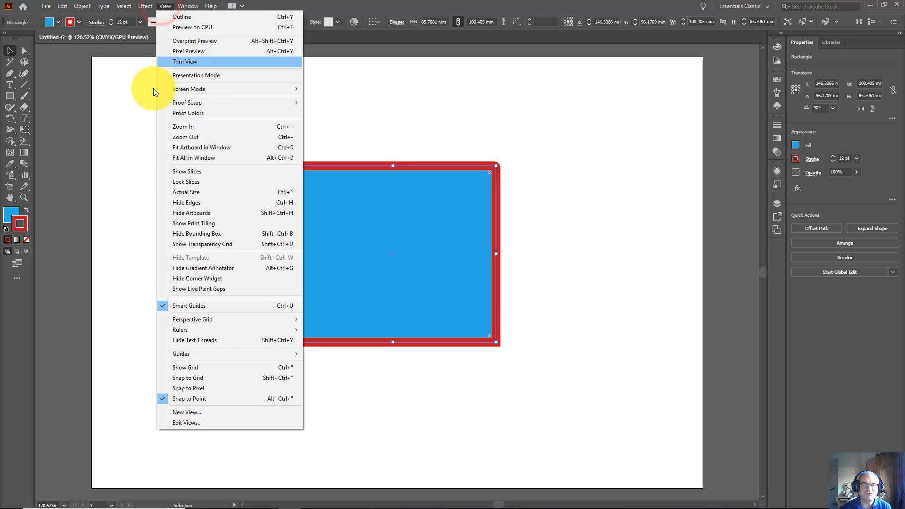
left_click(180, 280)
left_click(162, 6)
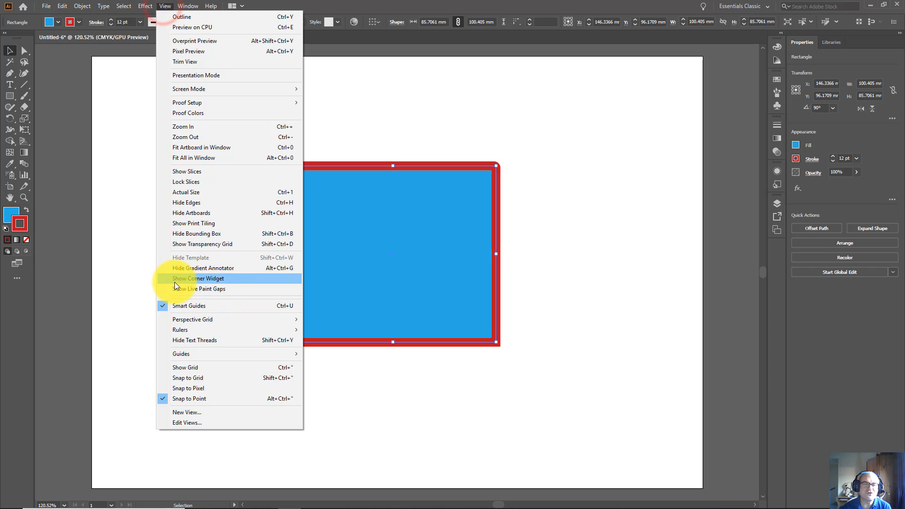
left_click(578, 215)
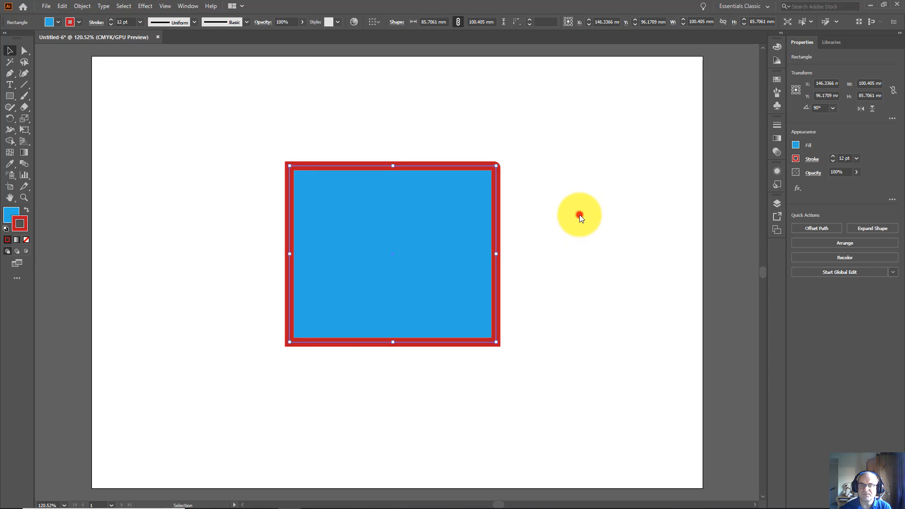
left_click(578, 214)
left_click(378, 166)
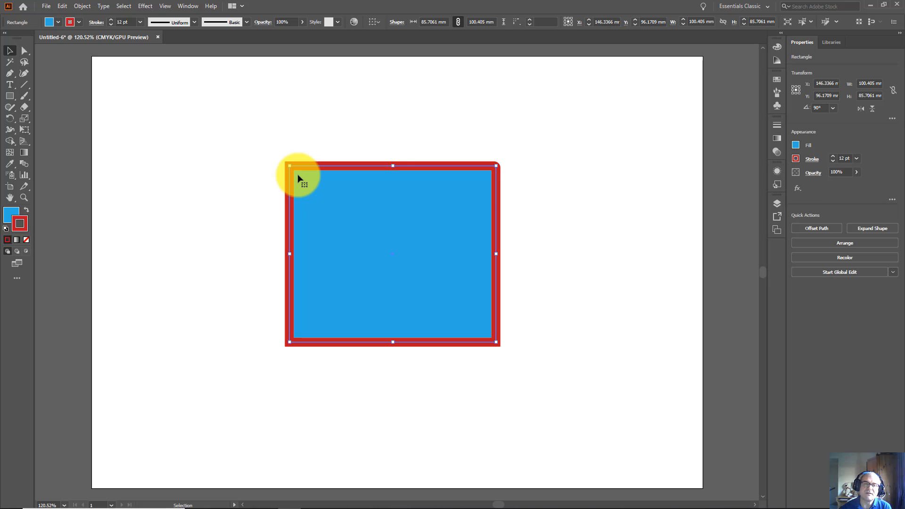
Turn the corner widget display back on for the rectangle.
left_click(165, 6)
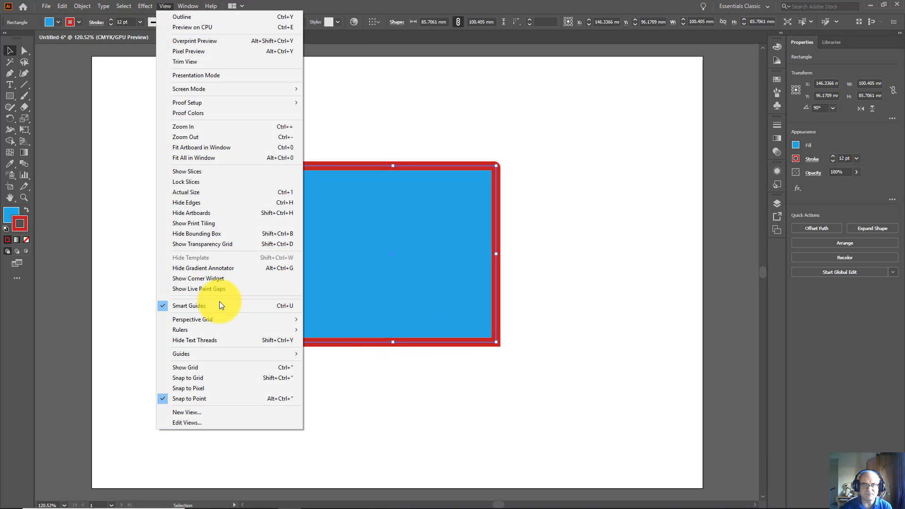
left_click(180, 280)
left_click(164, 7)
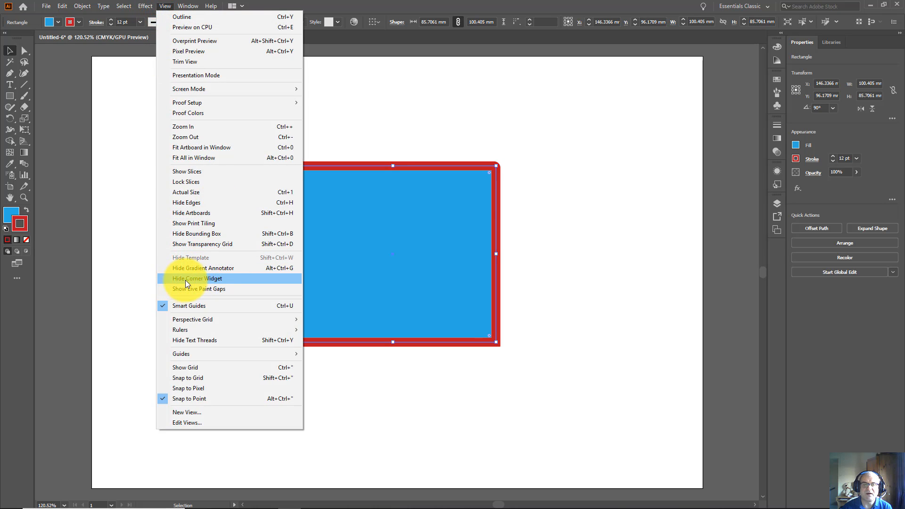
left_click(211, 281)
Reselect the rectangle and round all four of its corners together with the lower-right corner widget.
left_click(558, 193)
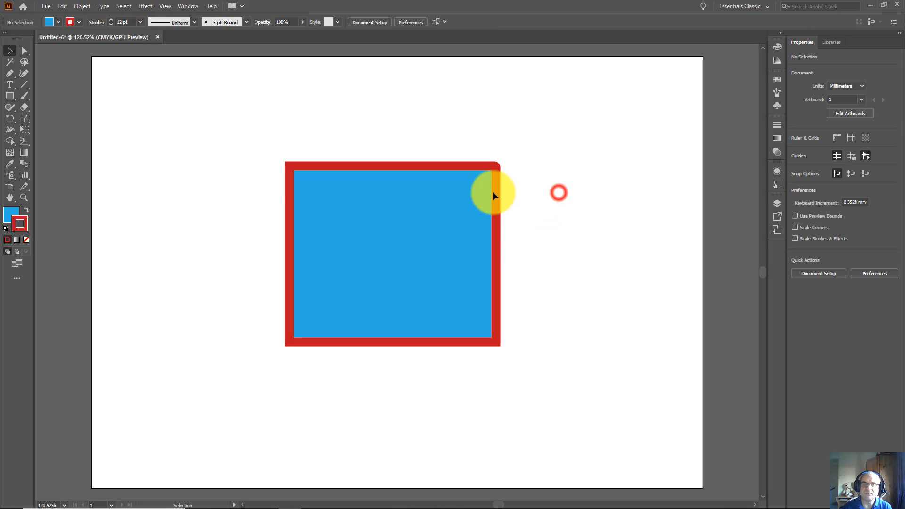
left_click(370, 190)
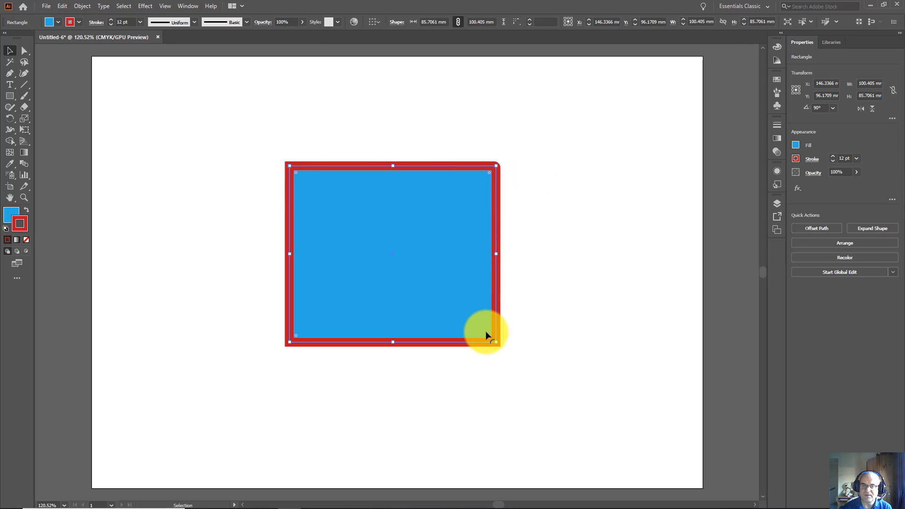
left_click_drag(489, 338, 456, 297)
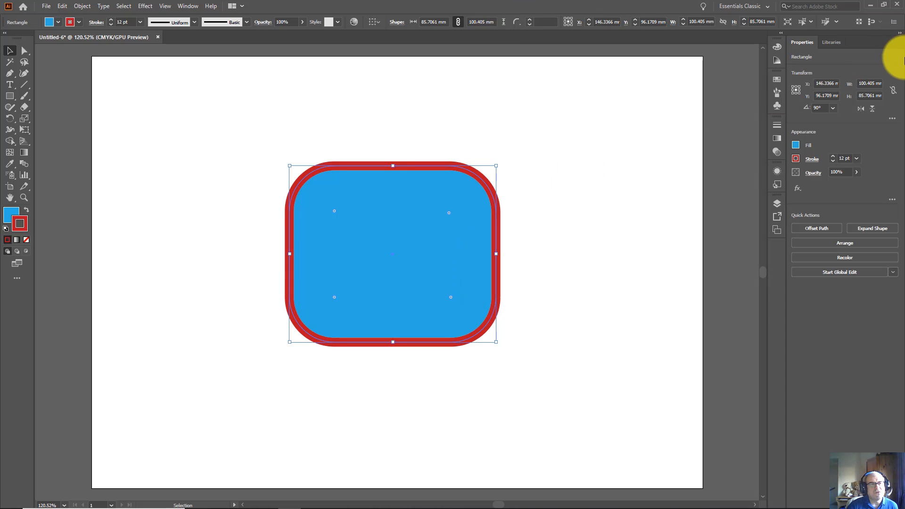
With the Rotate tool, place the pivot near the lower-right corner, return it to the centre, and rotate the rounded rectangle to about 92.7°.
left_click(11, 121)
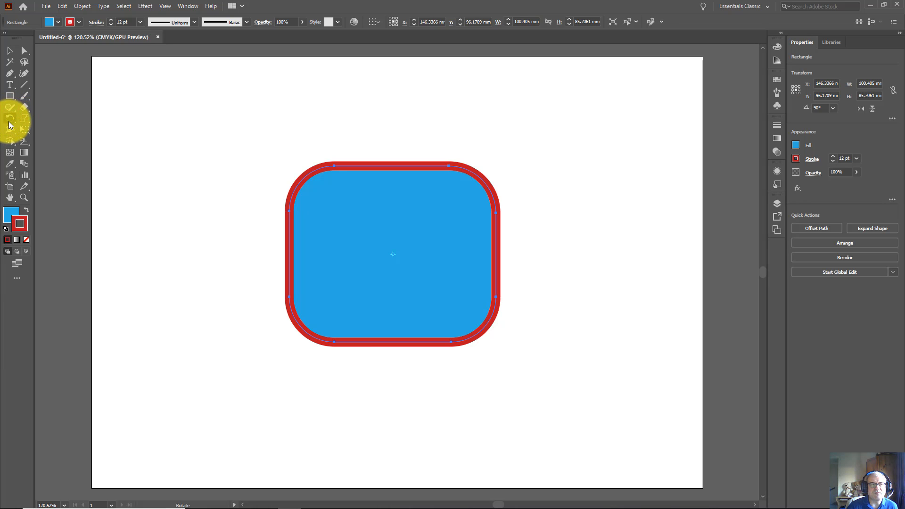
left_click(14, 121)
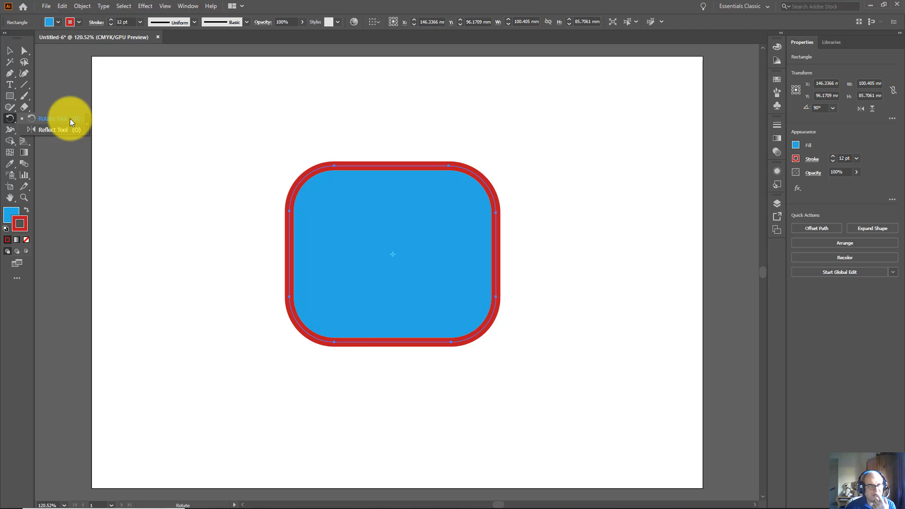
left_click(45, 118)
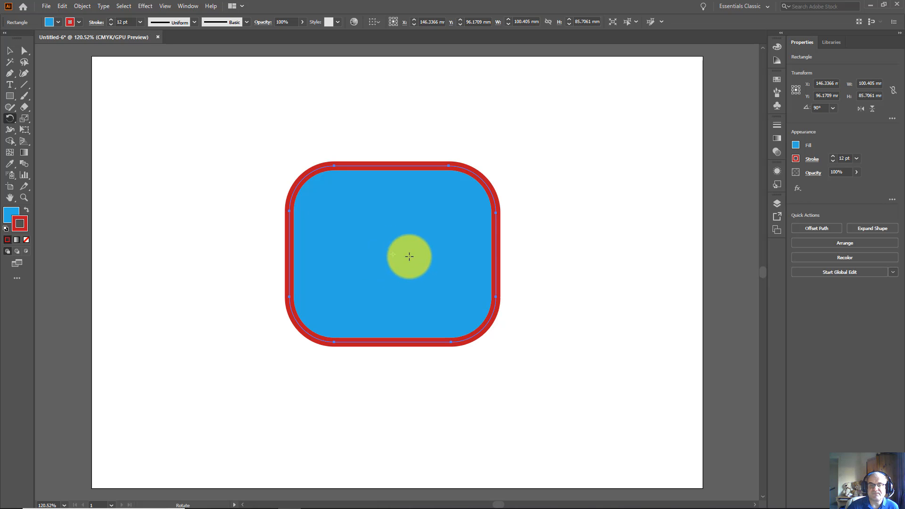
left_click(452, 308)
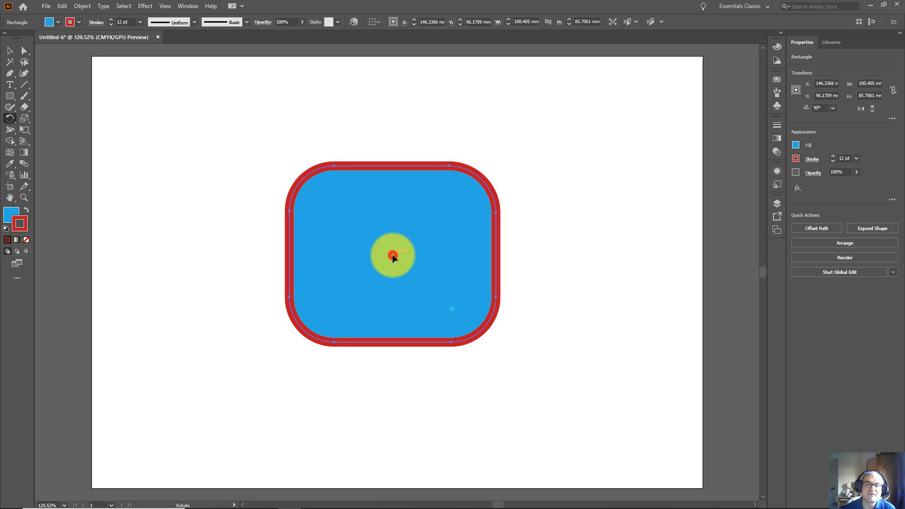
left_click(393, 254)
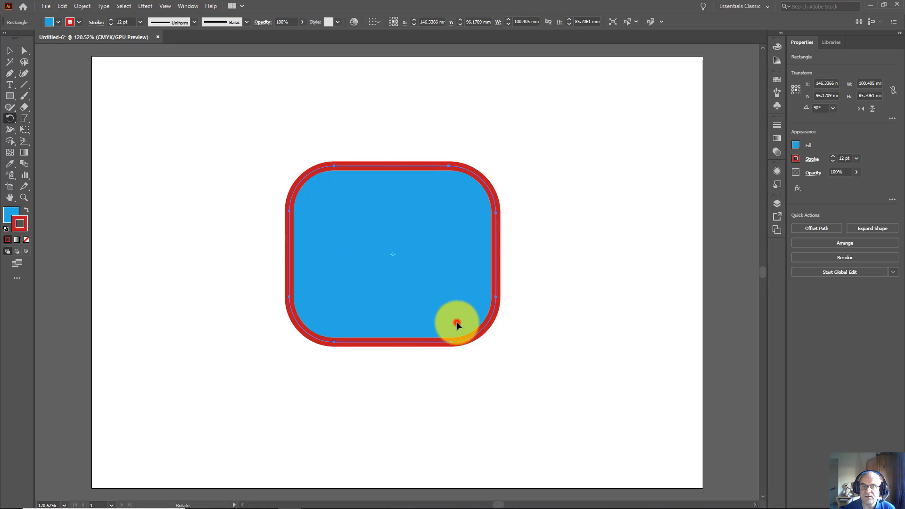
left_click_drag(457, 320, 347, 215)
left_click_drag(533, 362, 491, 323)
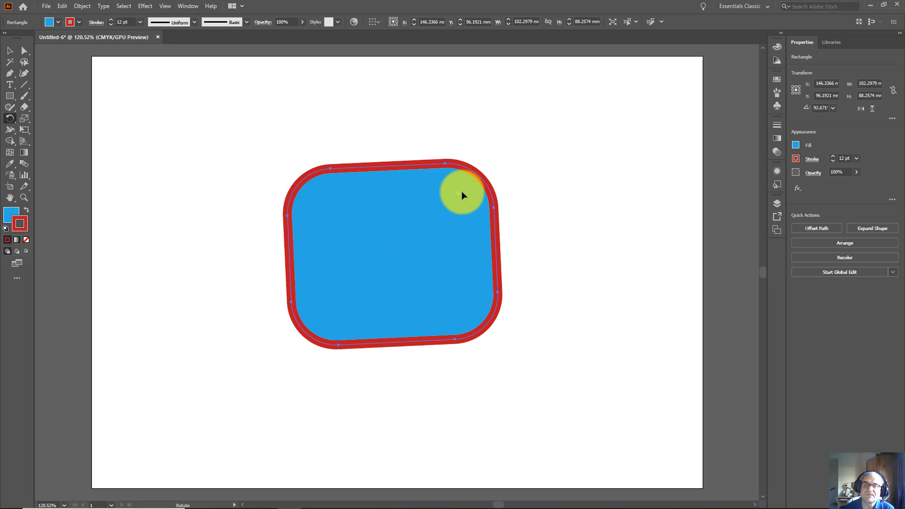
Rotate the rounded rectangle to about 151° around a pivot inside its upper-right corner.
left_click_drag(328, 316, 506, 419)
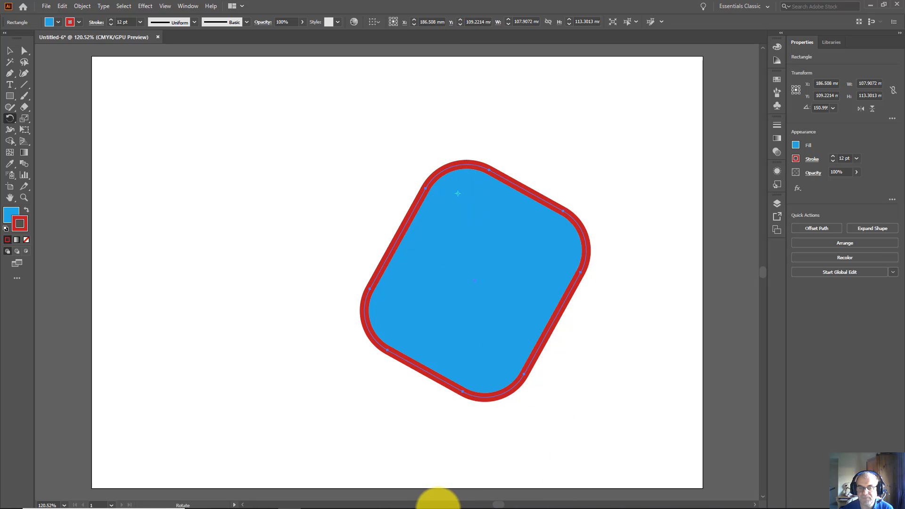
left_click(336, 499)
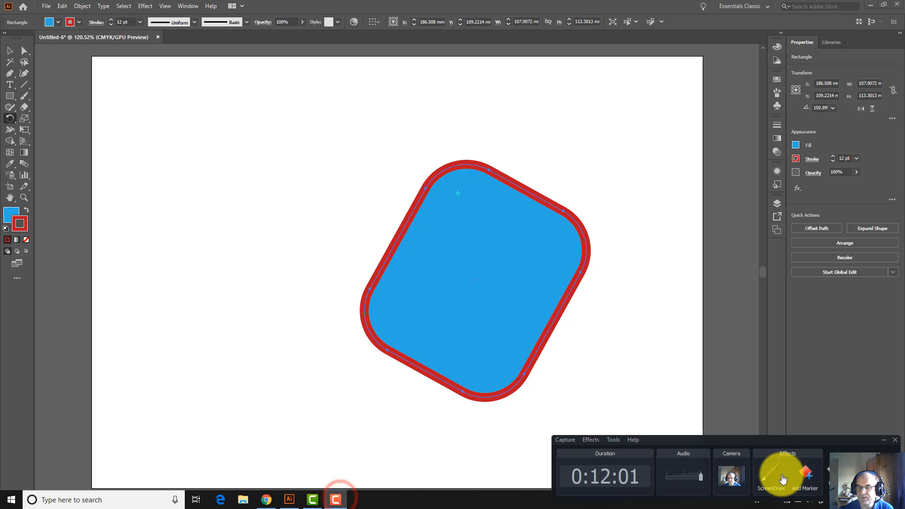
left_click(771, 475)
left_click(751, 490)
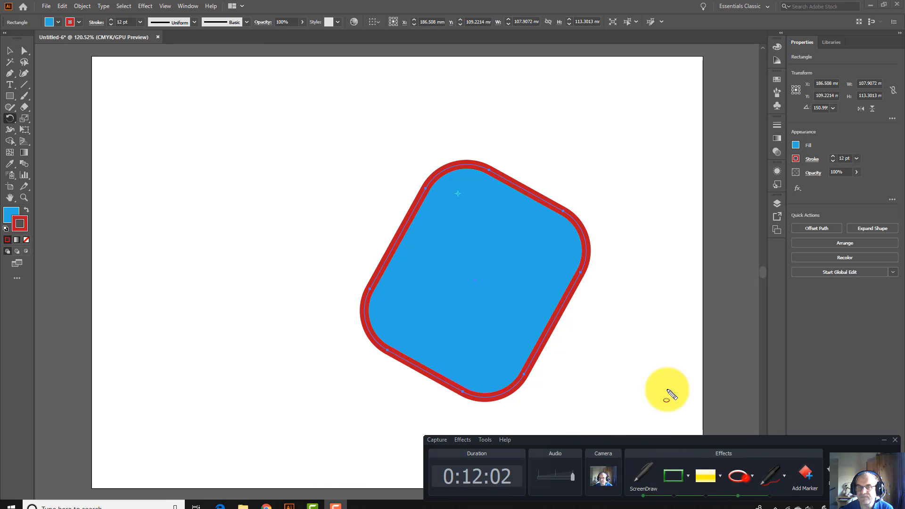
left_click_drag(448, 185, 469, 209)
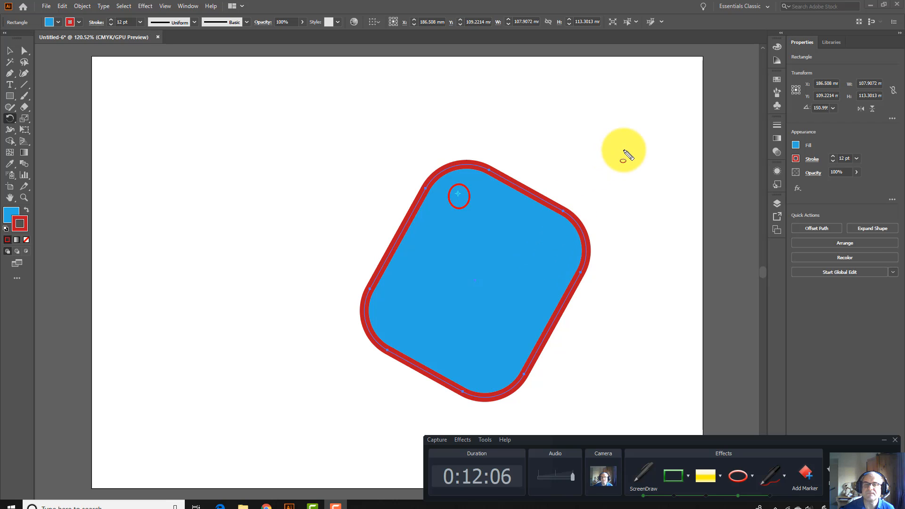
key("Escape")
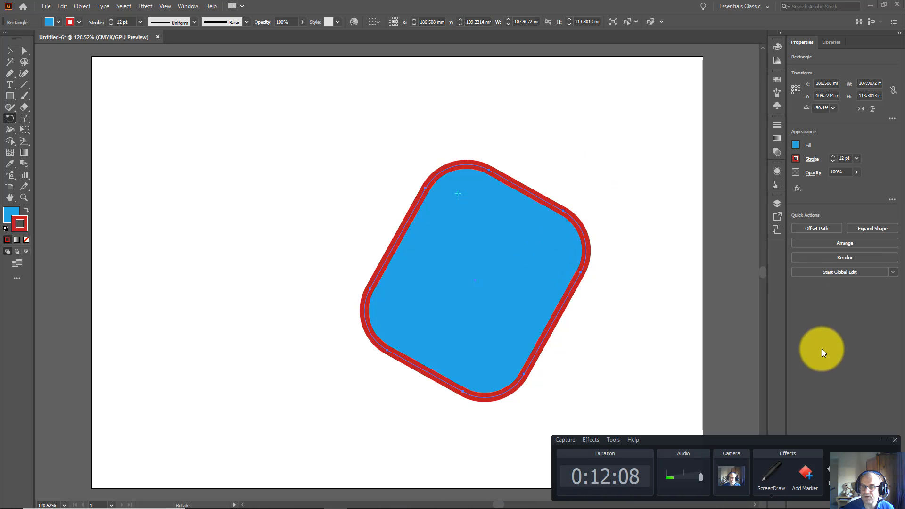
left_click(883, 440)
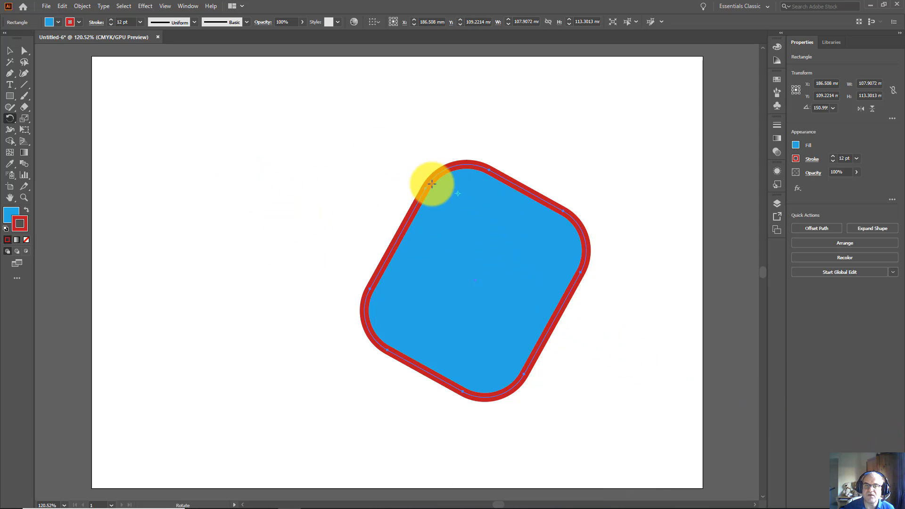
Place the rotation pivot on the empty artboard area outside the rectangle's upper-left side.
left_click(457, 192)
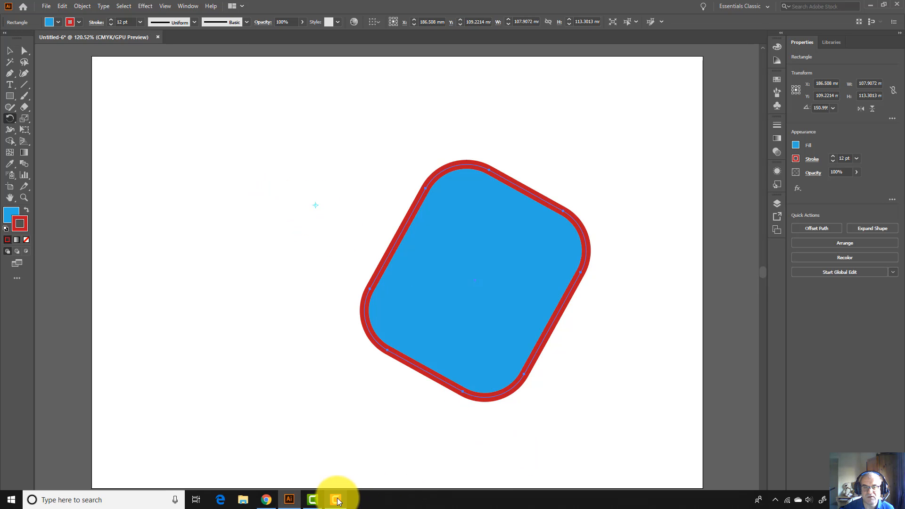
left_click(336, 499)
left_click(771, 476)
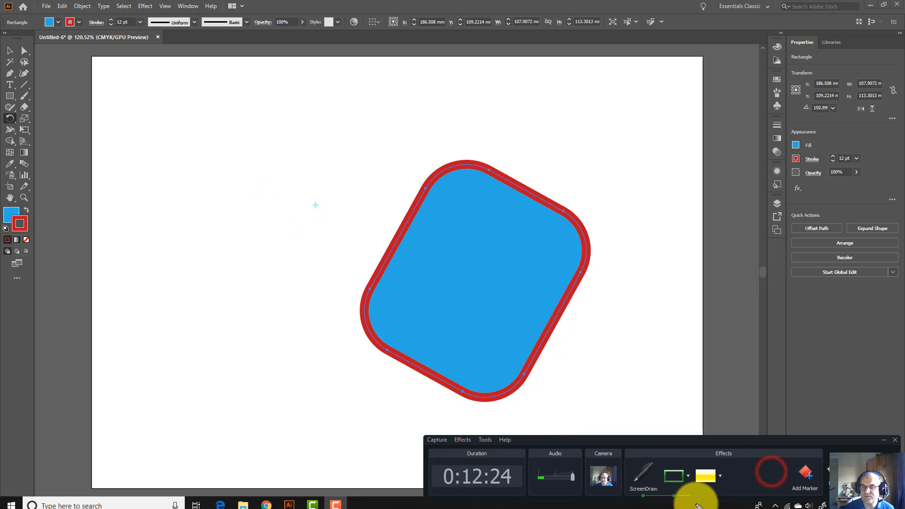
left_click(737, 480)
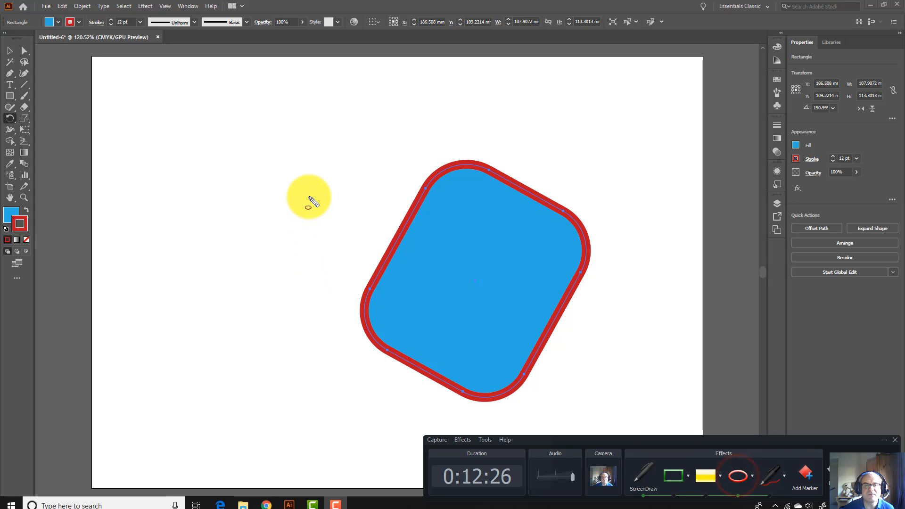
left_click_drag(309, 197, 324, 219)
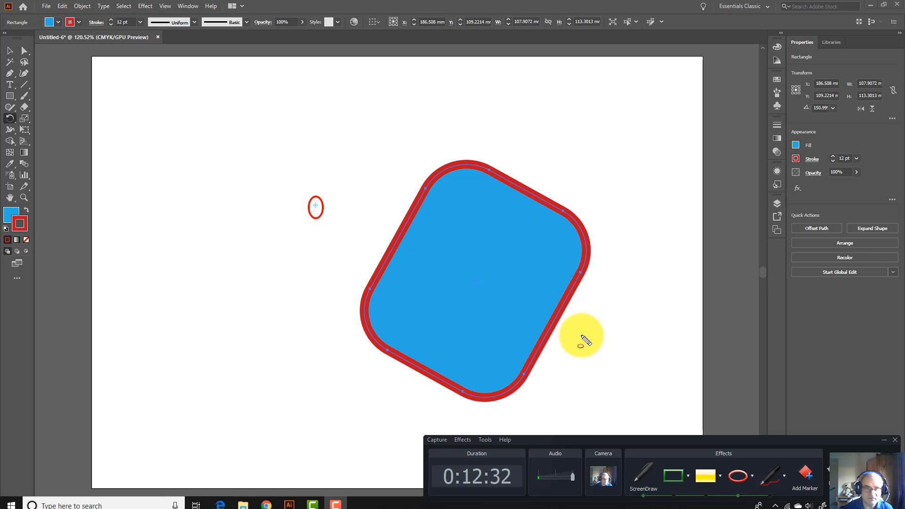
key("Escape")
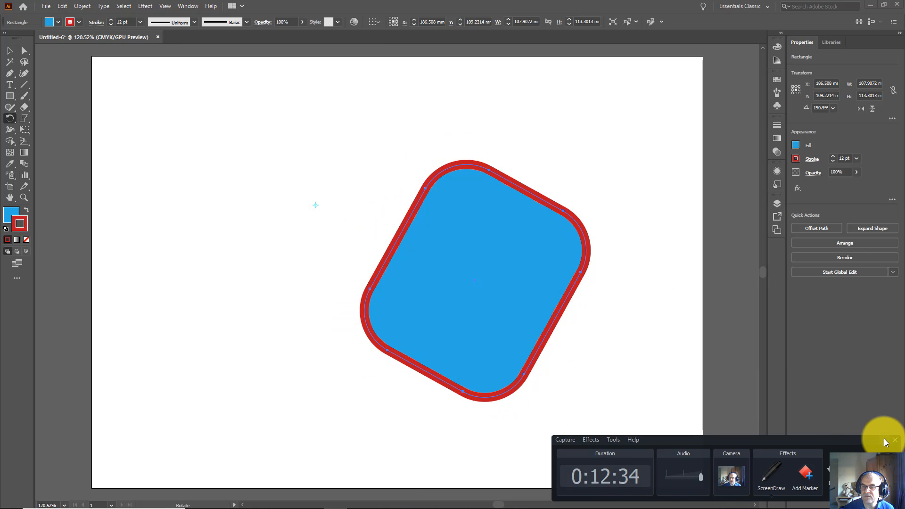
Rotate the rectangle around the outside pivot to the lower-left part of the artboard, to an angle of about 56.3°.
left_click_drag(480, 372, 298, 226)
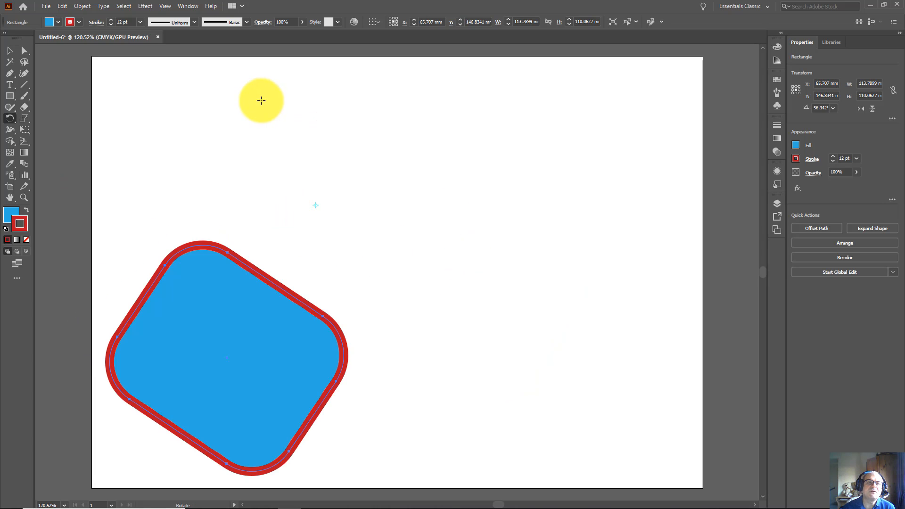
Show the Transform settings and reset the rectangle's rotation angle to 0°.
left_click(187, 6)
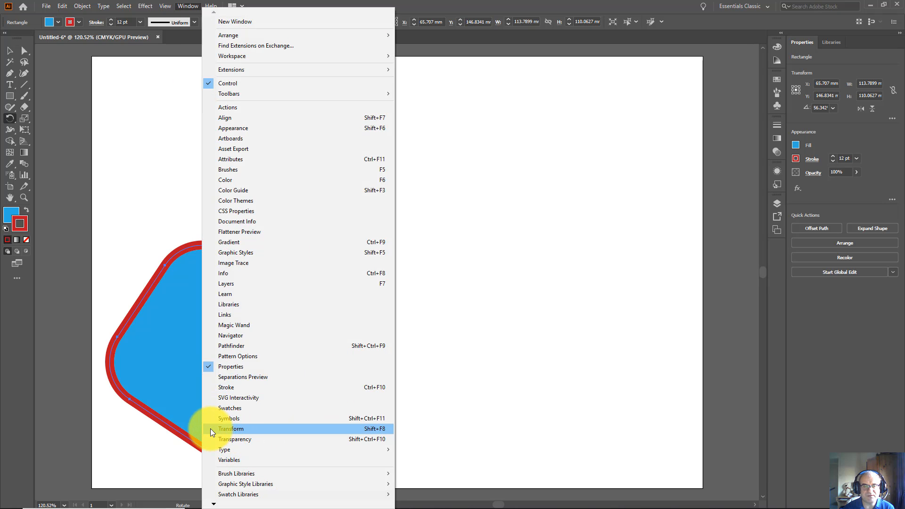
left_click(229, 429)
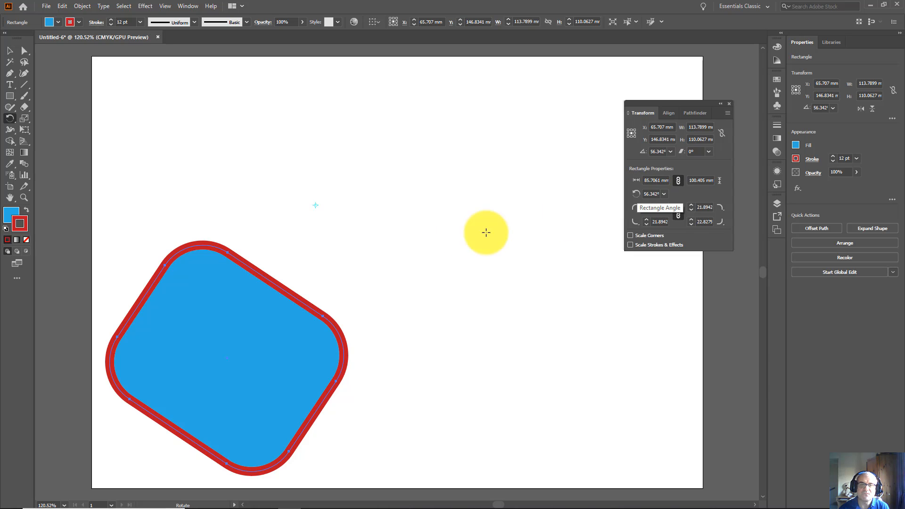
left_click(651, 153)
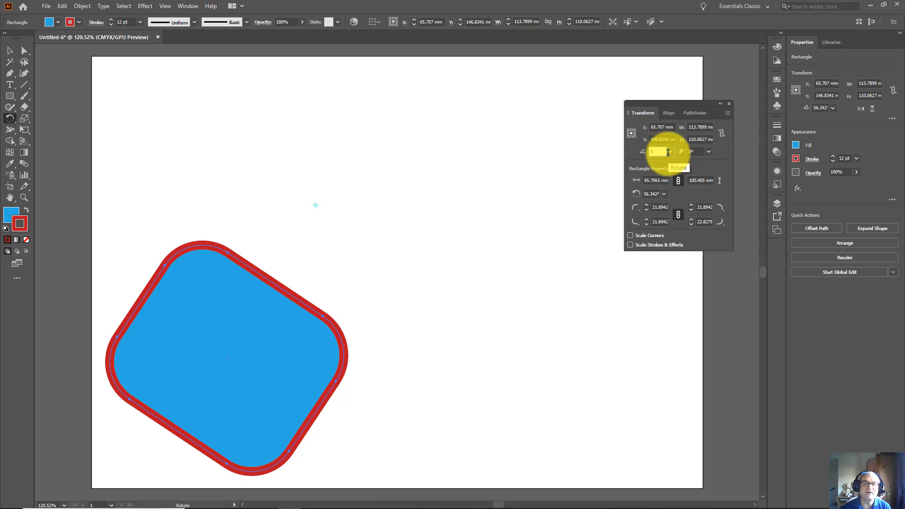
key("Return")
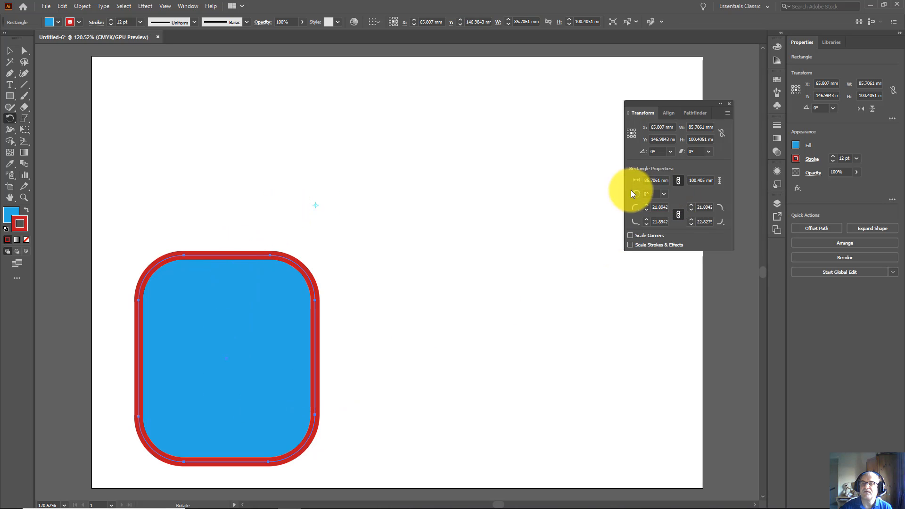
Move the rectangle with the Selection tool to about X 138 mm, Y 90 mm, near the artboard's upper middle.
left_click(11, 51)
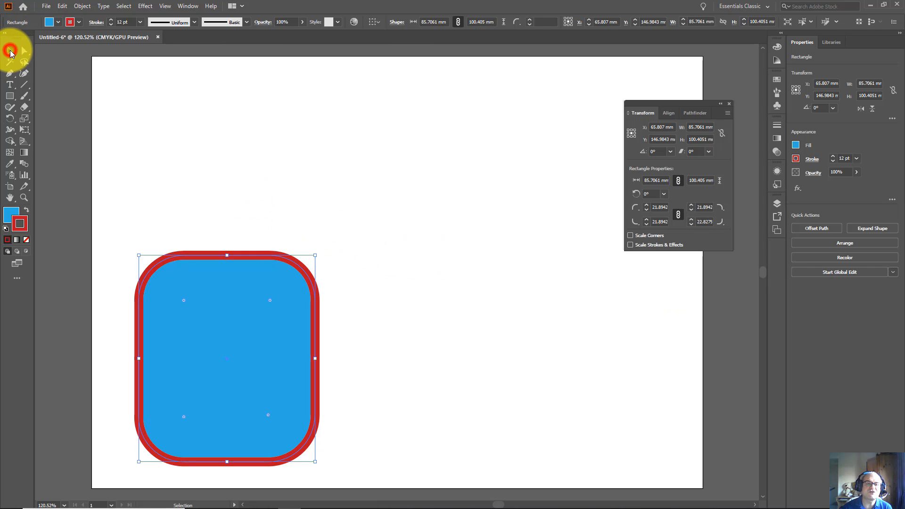
left_click_drag(226, 362, 375, 244)
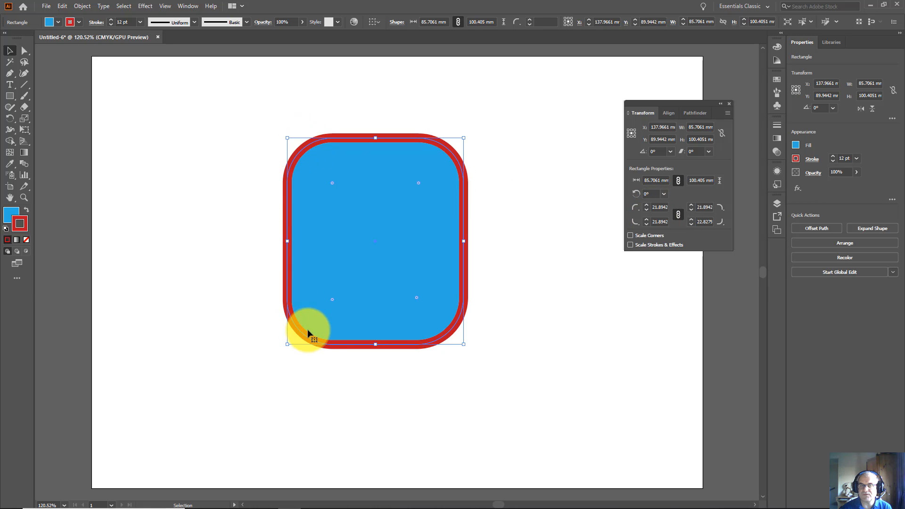
Set the rectangle's linked corner radii to 0 mm for square corners, and round them again with 20 mm.
left_click(655, 207)
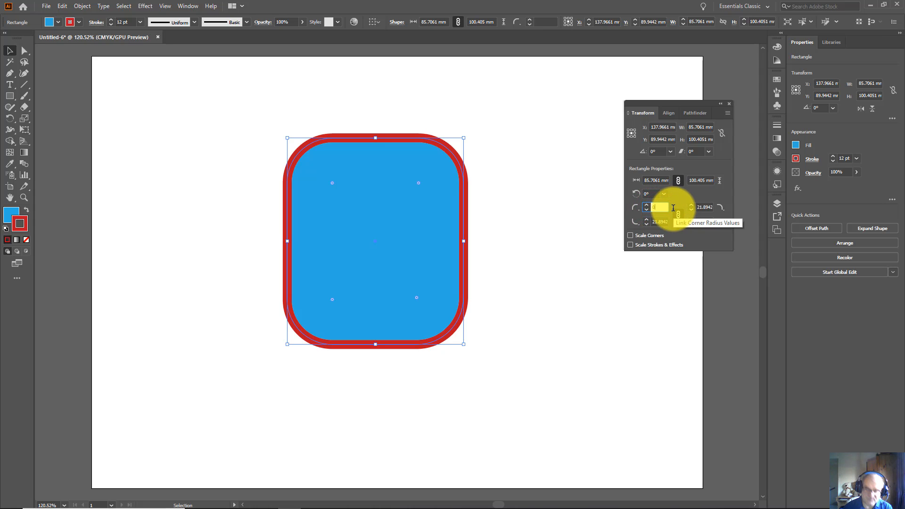
key("Return")
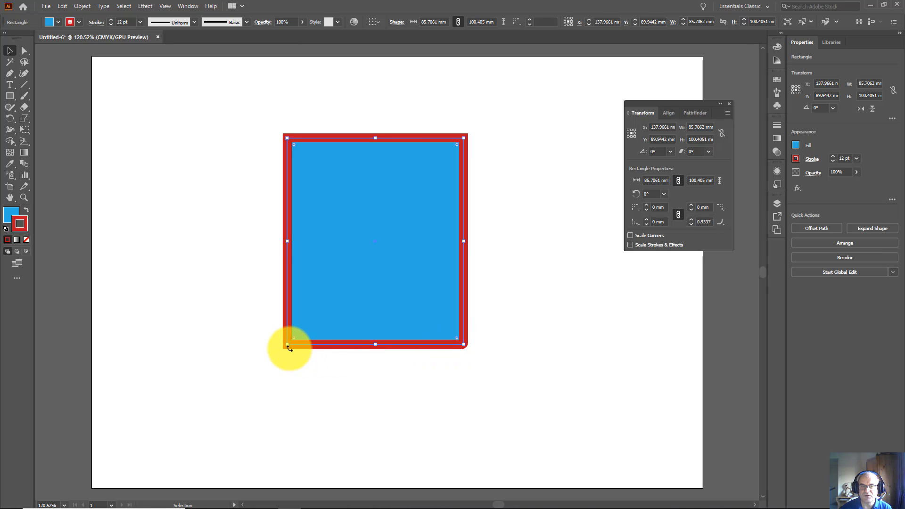
left_click(660, 208)
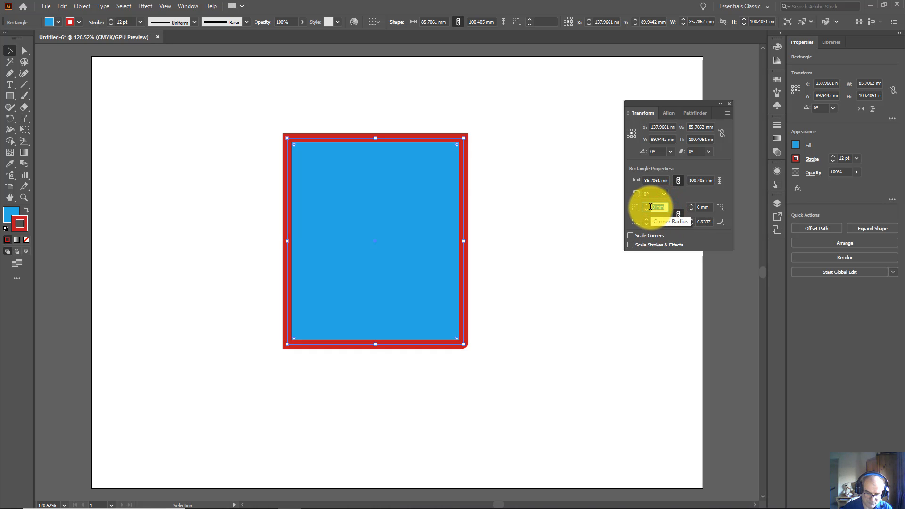
type("3")
key("Return")
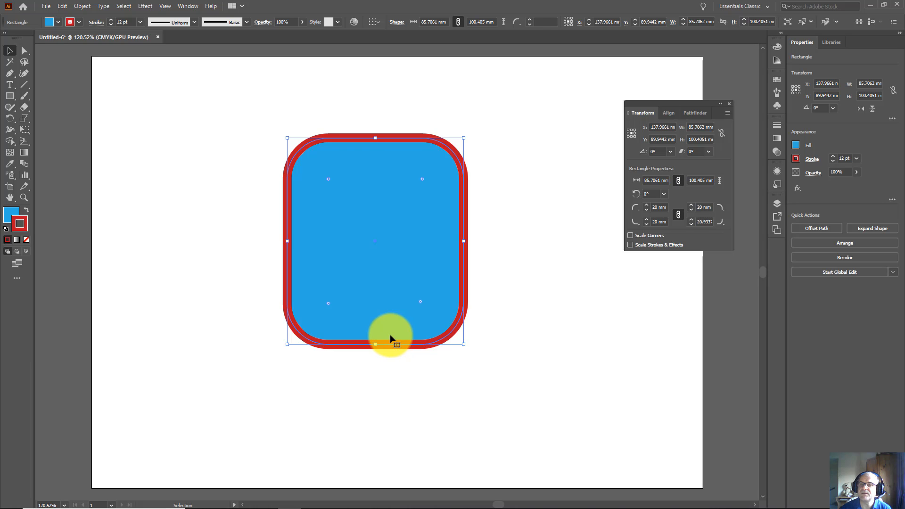
Rotate the rectangle freely around its centre by its bounding box corner, to a final angle of about 232°.
left_click_drag(464, 348, 511, 258)
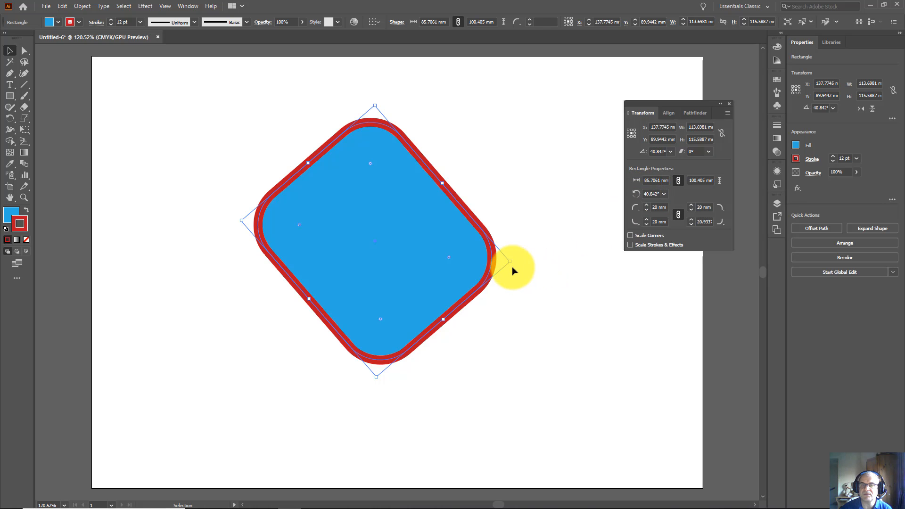
left_click_drag(515, 261, 523, 192)
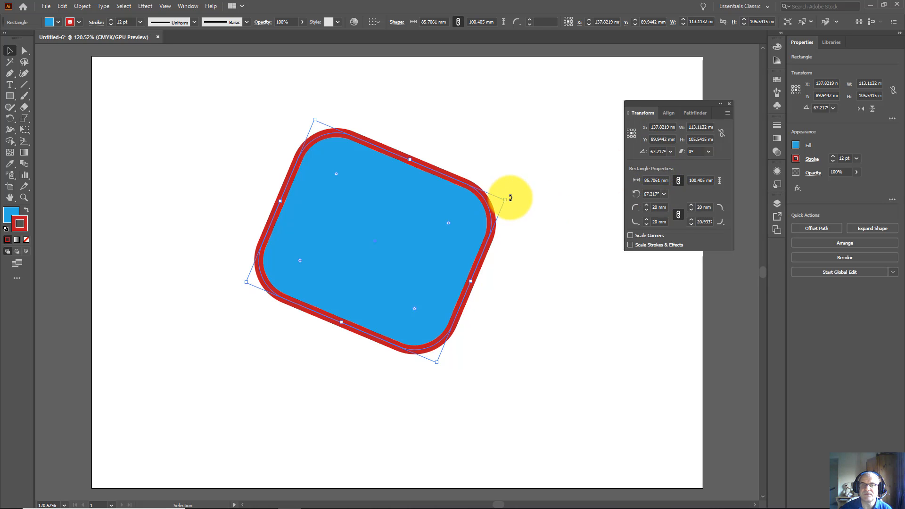
left_click_drag(510, 197, 206, 248)
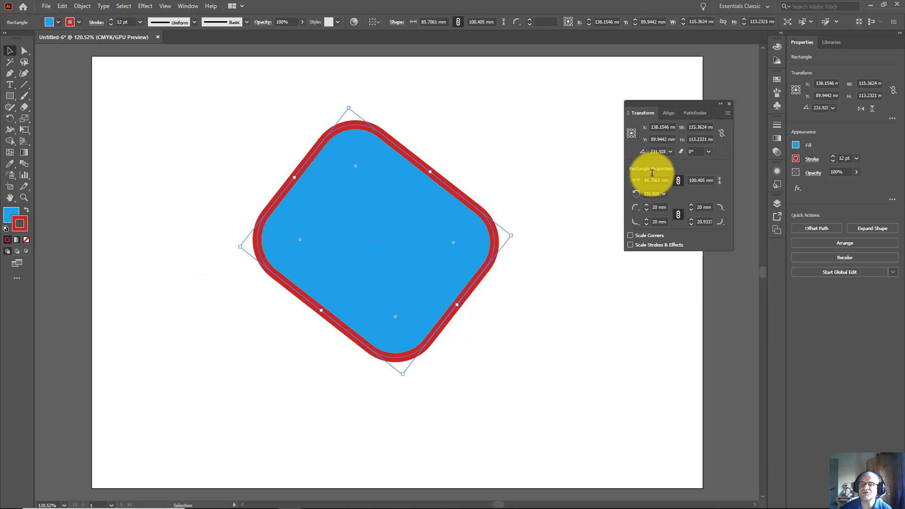
Set the rectangle's rotation angle to 0° in the Transform settings.
left_click(651, 149)
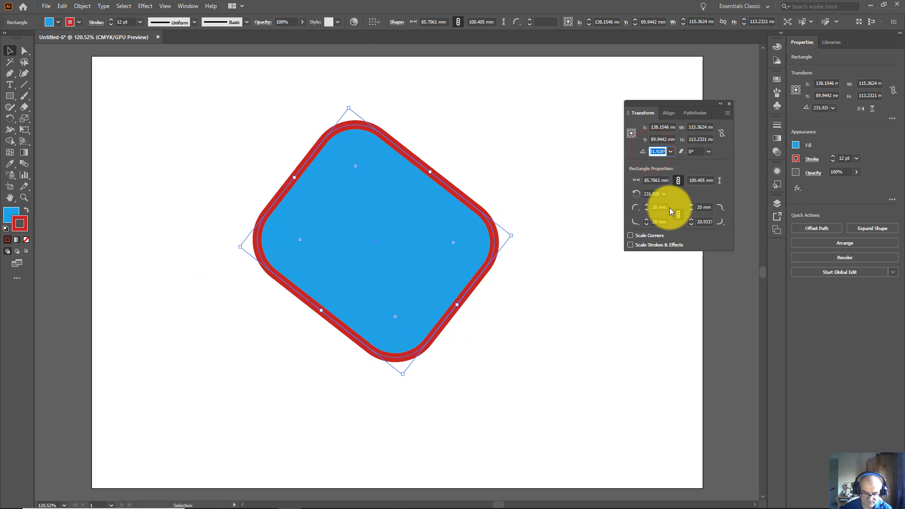
type("0")
key("Return")
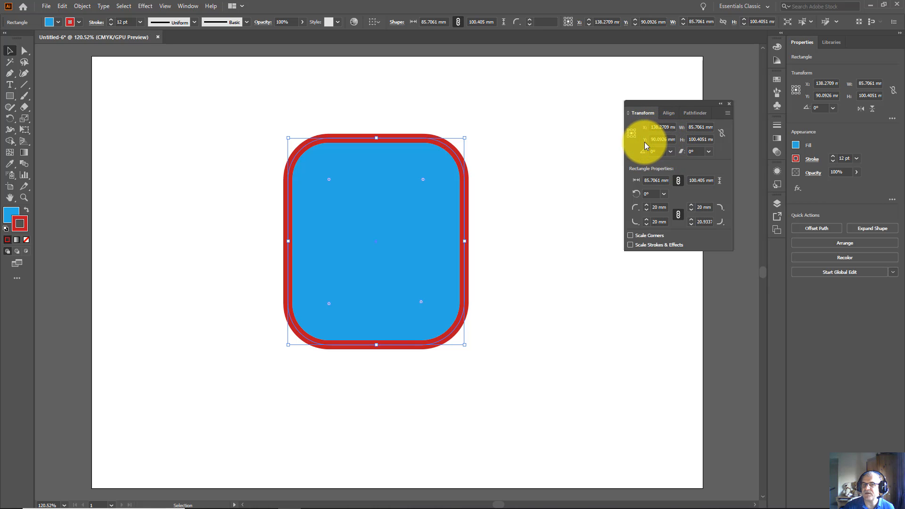
Square the corners with a linked radius of 0 mm and round them to about 15.7 mm with the upper-right corner widget.
left_click(655, 208)
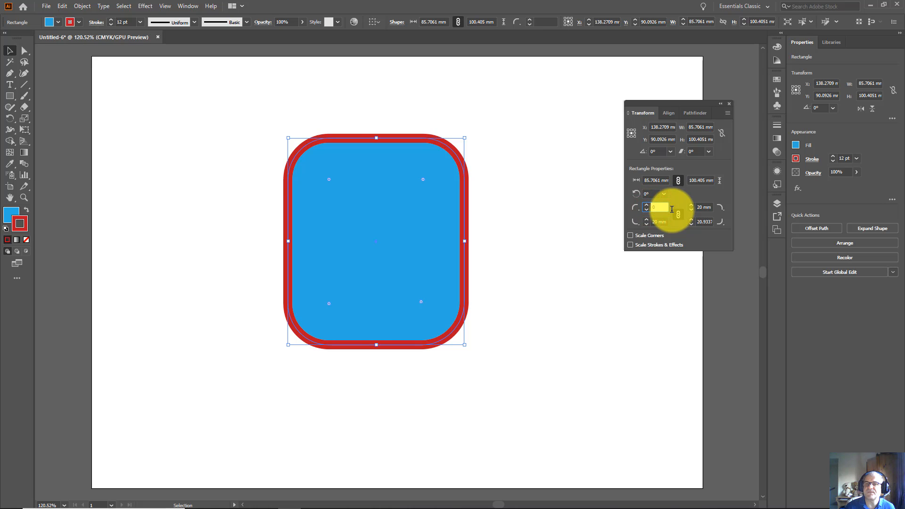
type("0")
key("Return")
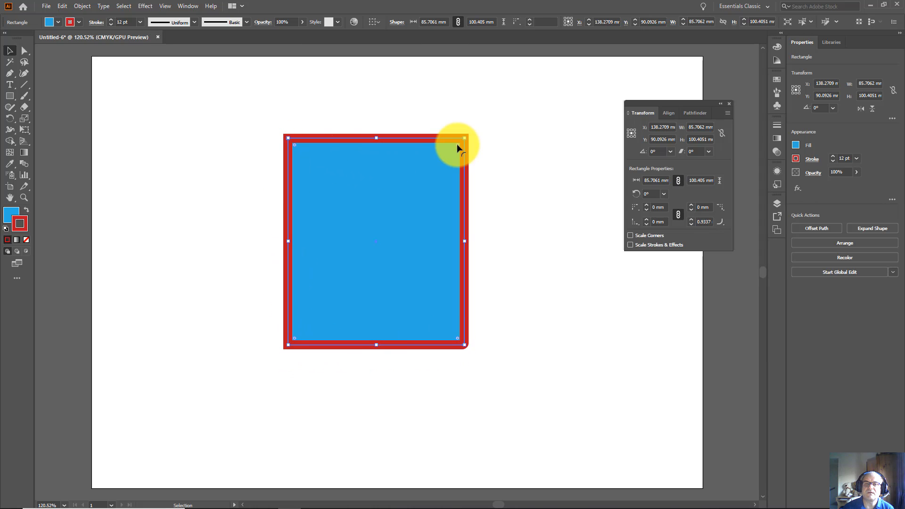
left_click_drag(458, 148, 447, 181)
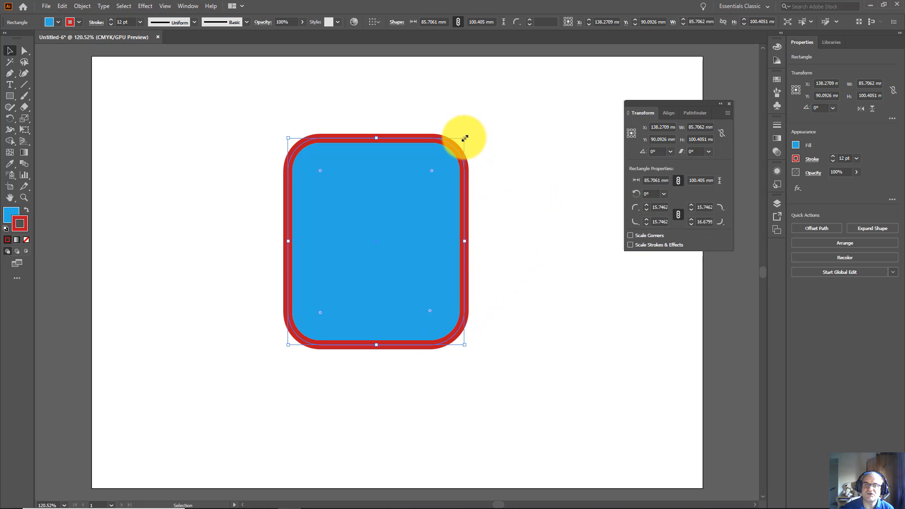
Shrink the rectangle from its upper-right corner to about 59.9 × 45.7 mm, and enlarge it to about 120.6 × 109.2 mm.
left_click_drag(465, 138, 411, 251)
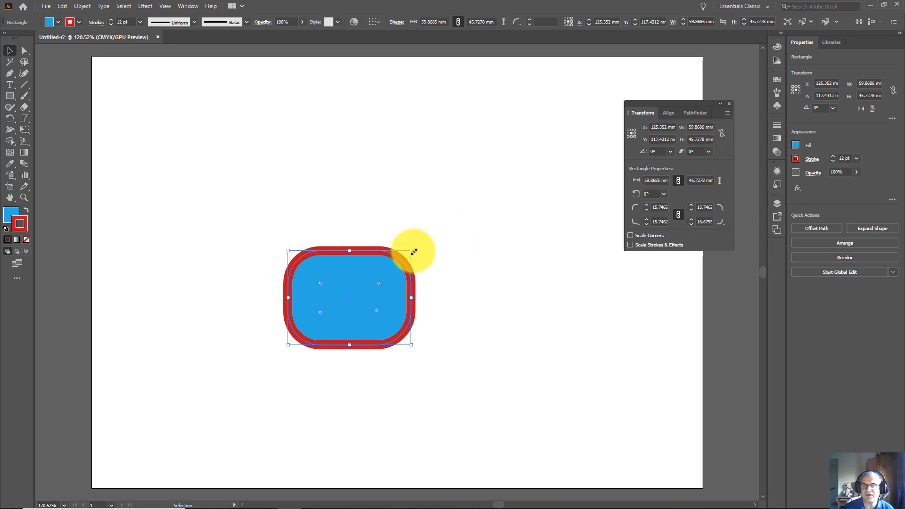
left_click_drag(412, 252, 536, 121)
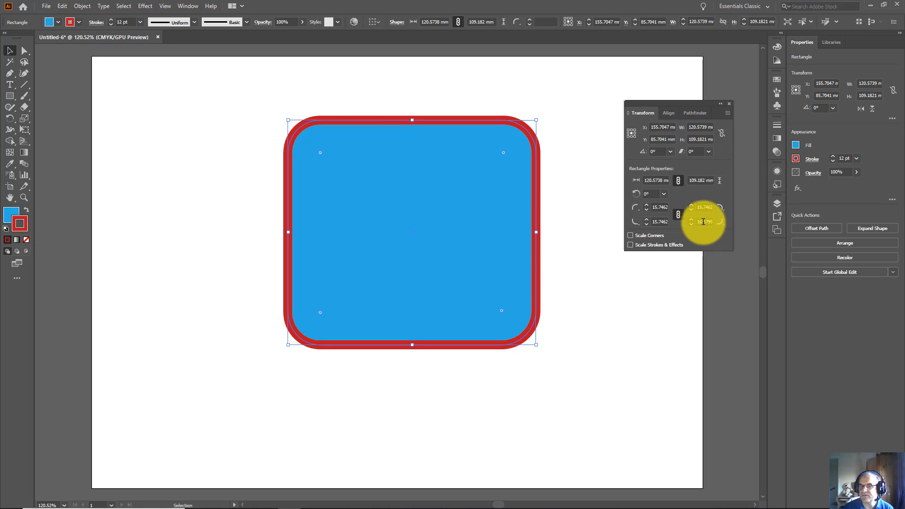
Enable Scale Corners and shrink the rectangle from its upper-right corner to about 75.7 × 38.9 mm.
left_click(683, 214)
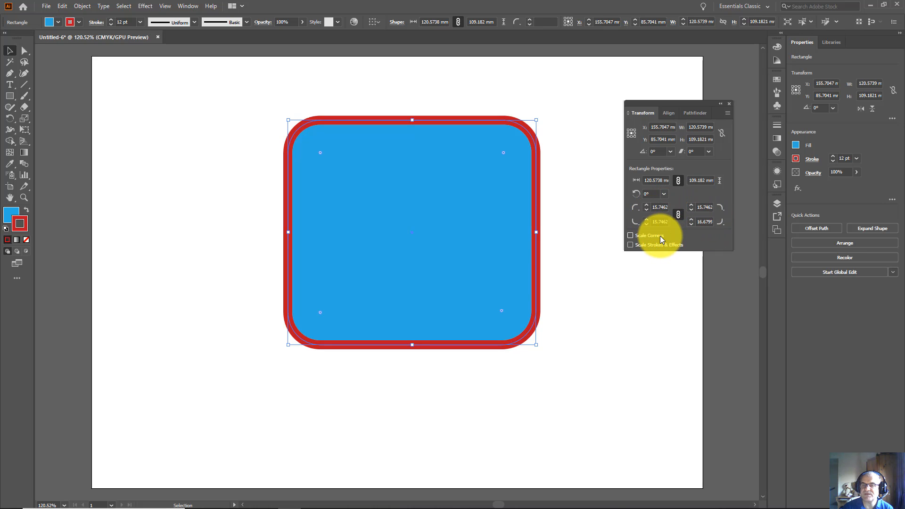
left_click(628, 235)
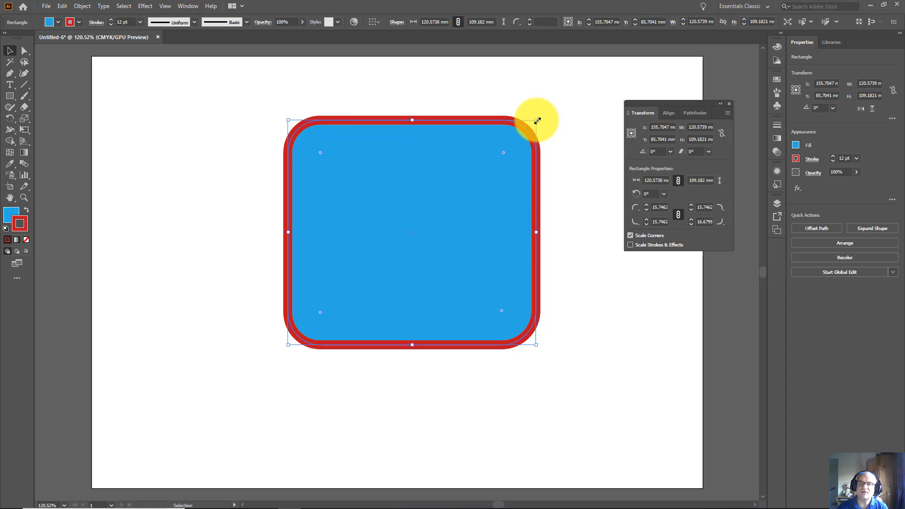
left_click_drag(537, 121, 440, 266)
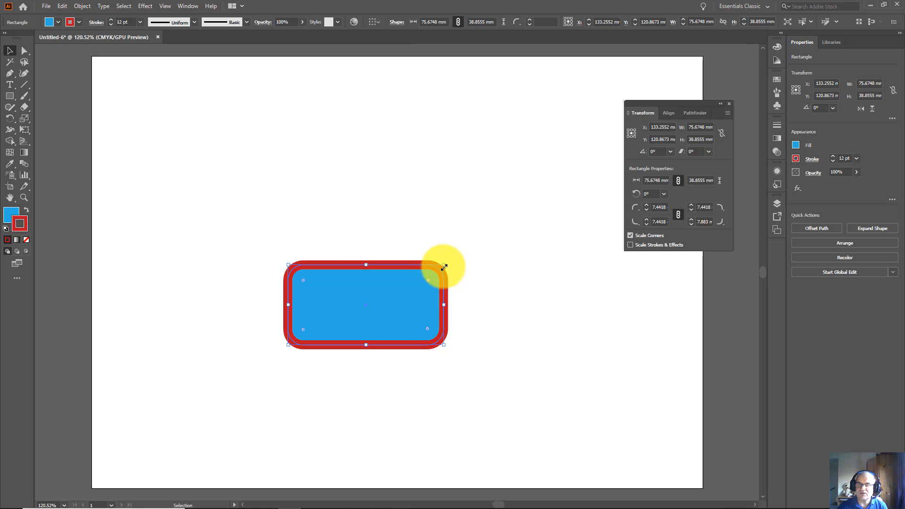
Enlarge the rectangle to about 138.2 × 117.0 mm, reduce it to about 118.1 × 107.1 mm, and disable Scale Corners.
left_click_drag(444, 265, 577, 101)
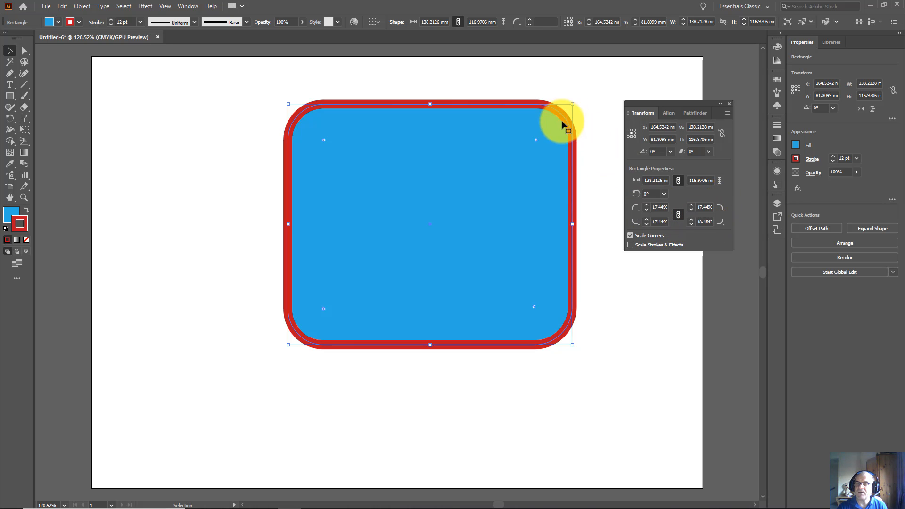
left_click_drag(573, 104, 531, 124)
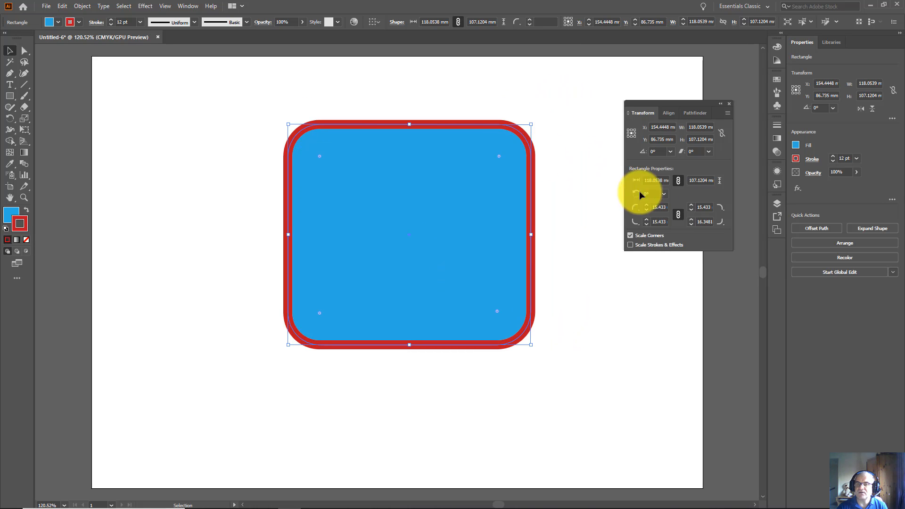
left_click(631, 235)
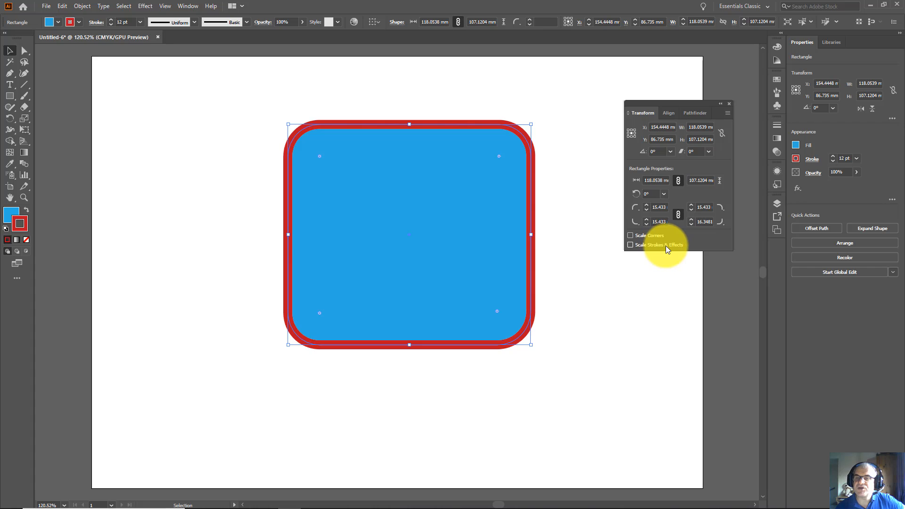
Enable Scale Strokes & Effects and set the rectangle's linked upper-left corner radius to 10 mm, and finally to 0 mm.
left_click(631, 244)
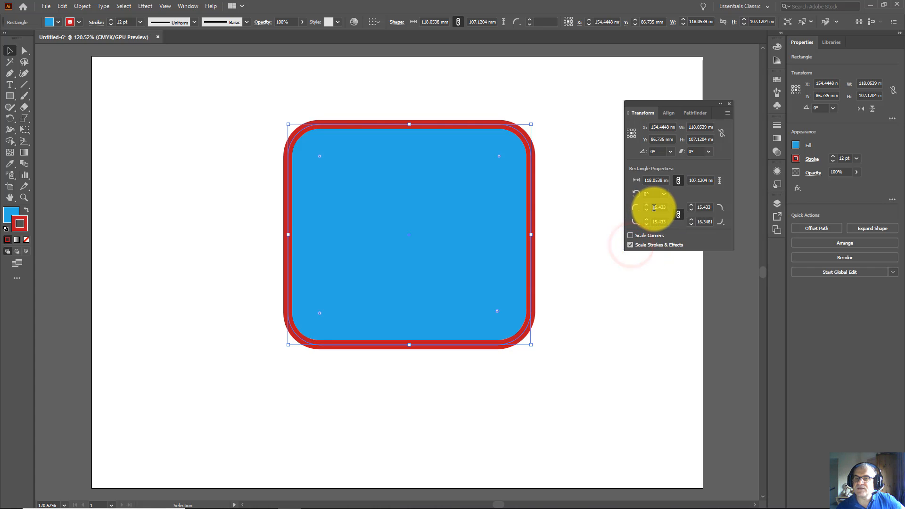
left_click(659, 207)
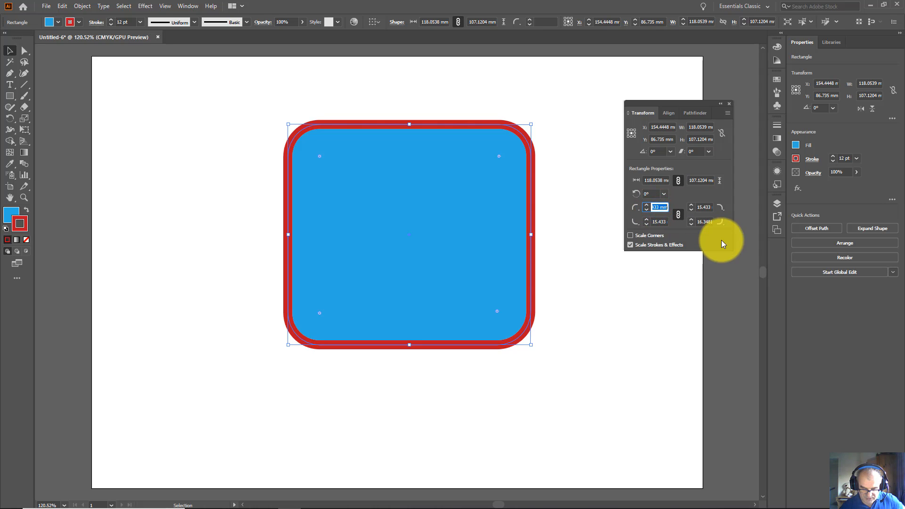
type("10")
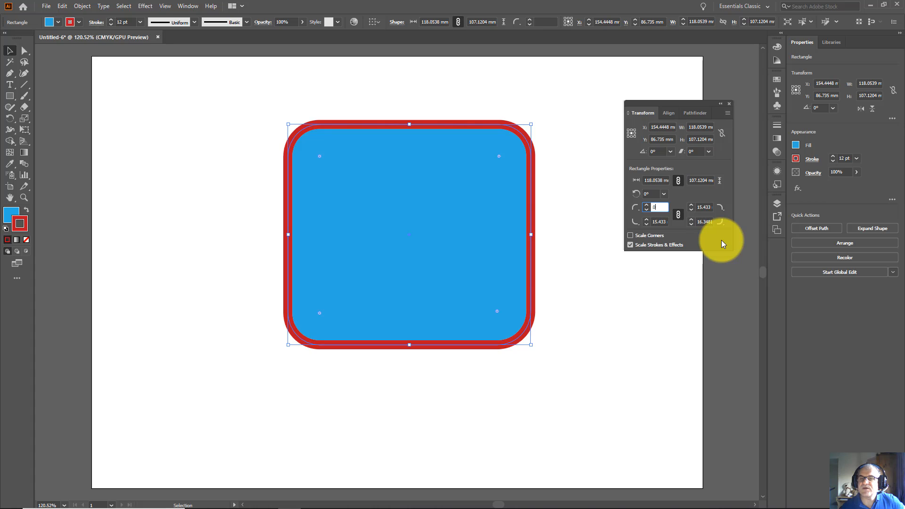
key("Return")
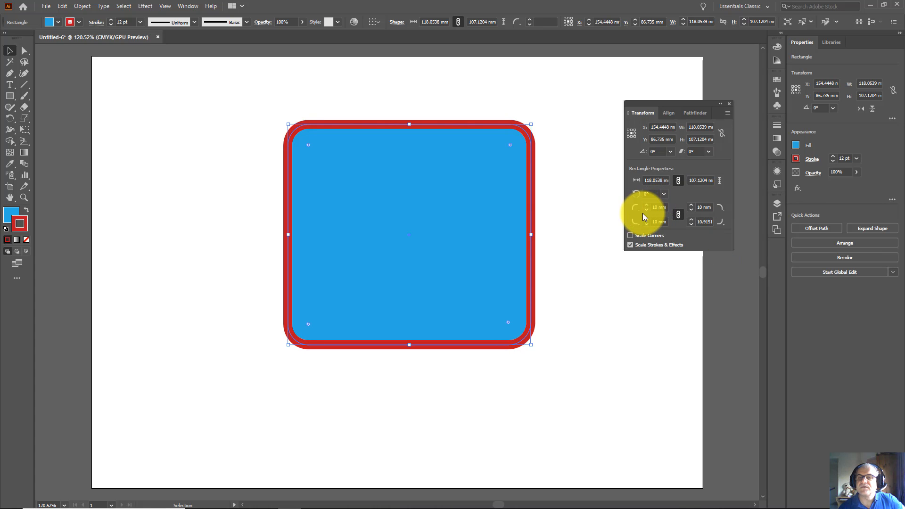
left_click(654, 206)
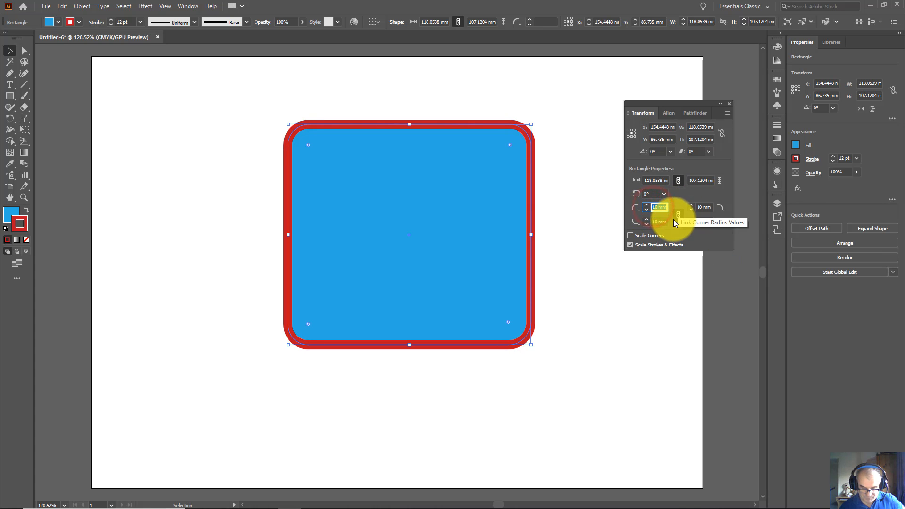
type("0")
key("Return")
left_click(674, 218)
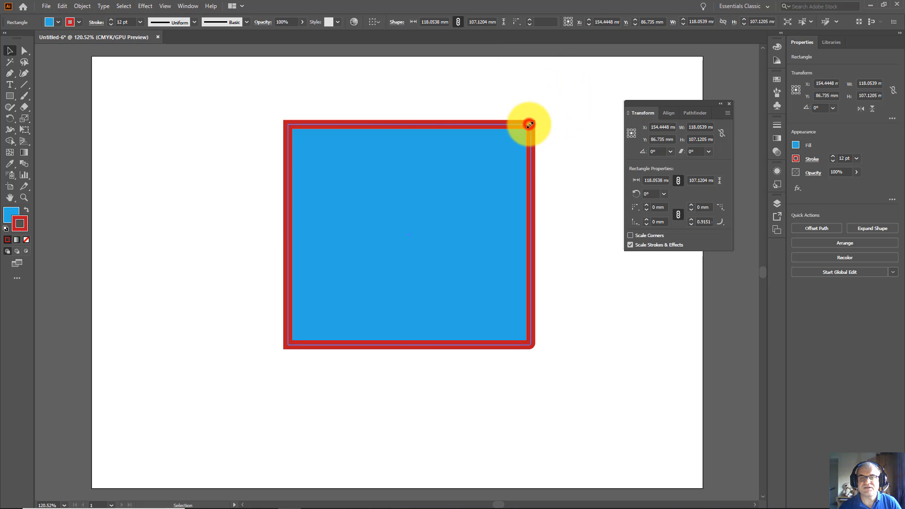
Shrink the rectangle from its upper-right corner to about 37.9 × 33.4 mm, and enlarge it to about 138.9 × 114.2 mm.
mouse_move(529, 123)
left_mouse_down()
mouse_move(476, 158)
mouse_move(430, 228)
mouse_move(446, 175)
mouse_move(451, 191)
mouse_move(428, 268)
mouse_move(371, 264)
mouse_move(367, 277)
left_mouse_up()
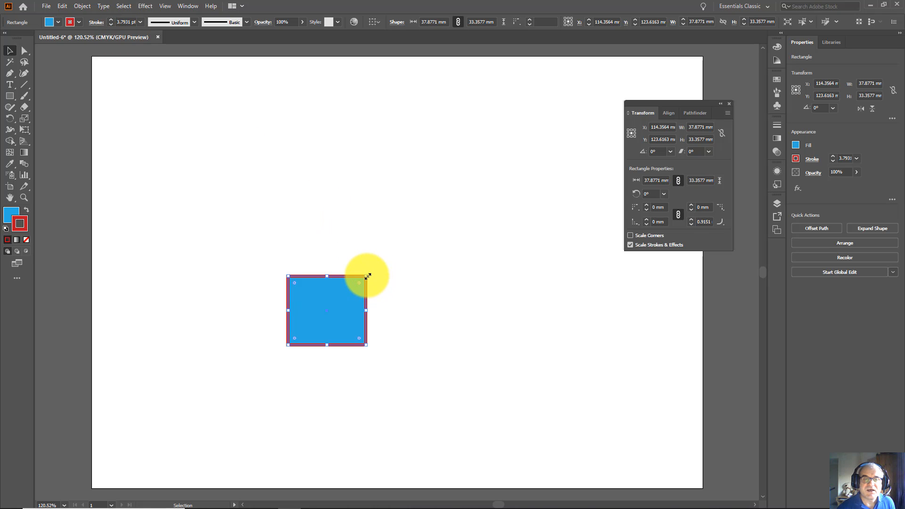
mouse_move(366, 274)
left_mouse_down()
mouse_move(420, 259)
mouse_move(574, 111)
left_mouse_up()
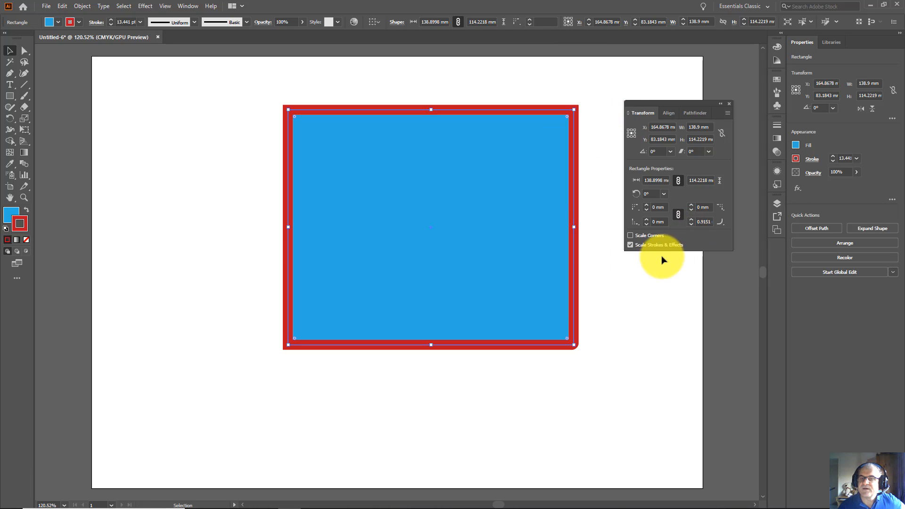
Disable Scale Strokes & Effects, shrink the rectangle to about 51.6 × 47.3 mm, and enlarge it to about 151.5 × 115.4 mm.
left_click(630, 245)
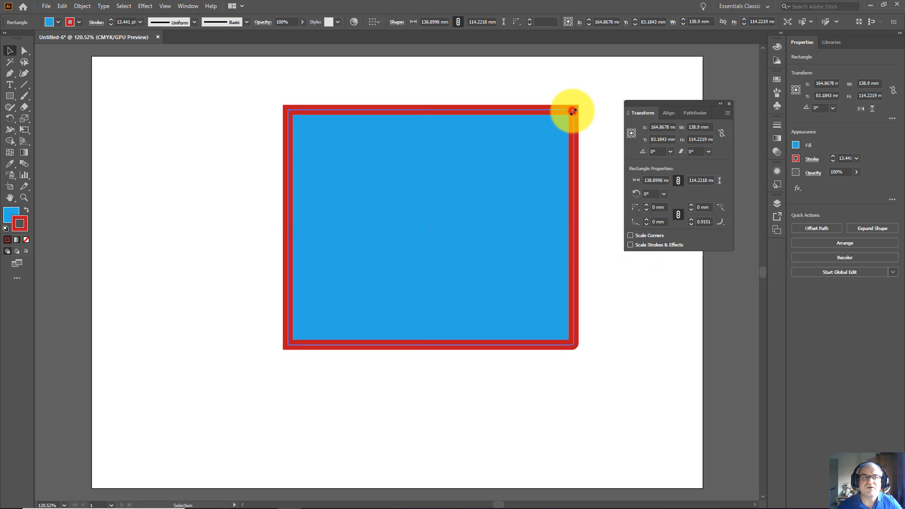
left_click_drag(573, 111, 394, 247)
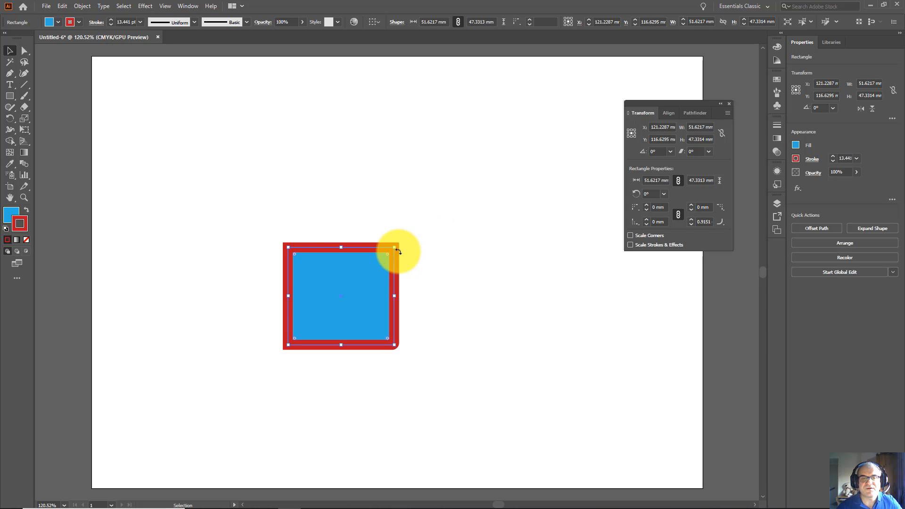
left_click_drag(394, 247, 600, 109)
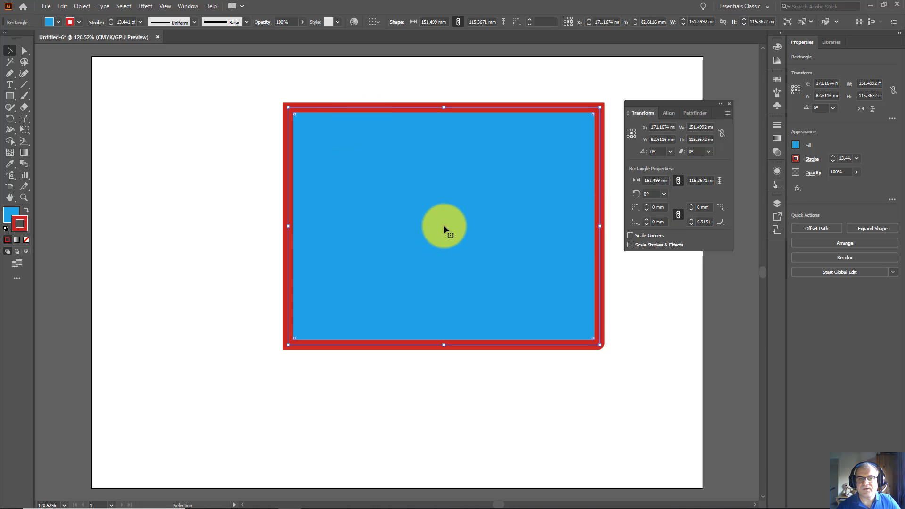
Move the rectangle down and to the left, and reduce it from its upper and right edges to about 90.3 × 70.0 mm.
left_click_drag(444, 225, 412, 242)
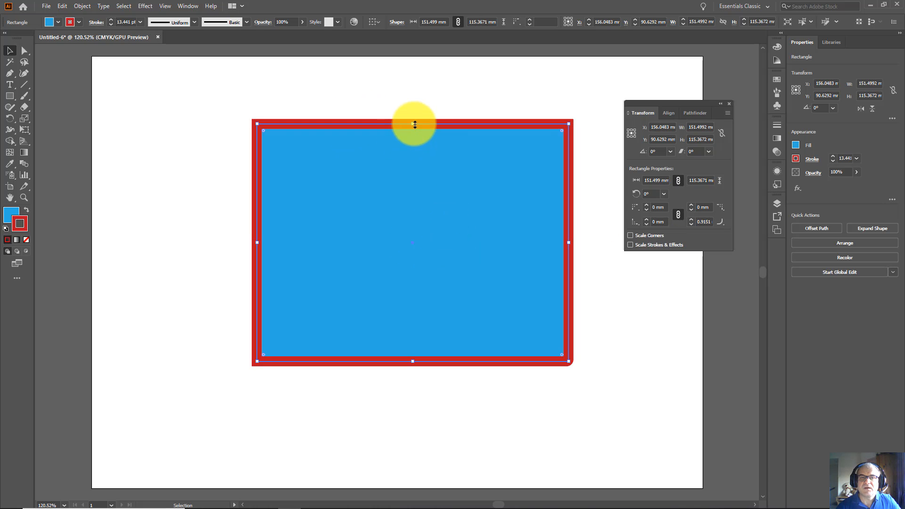
left_click_drag(415, 124, 415, 217)
left_click_drag(568, 289, 443, 289)
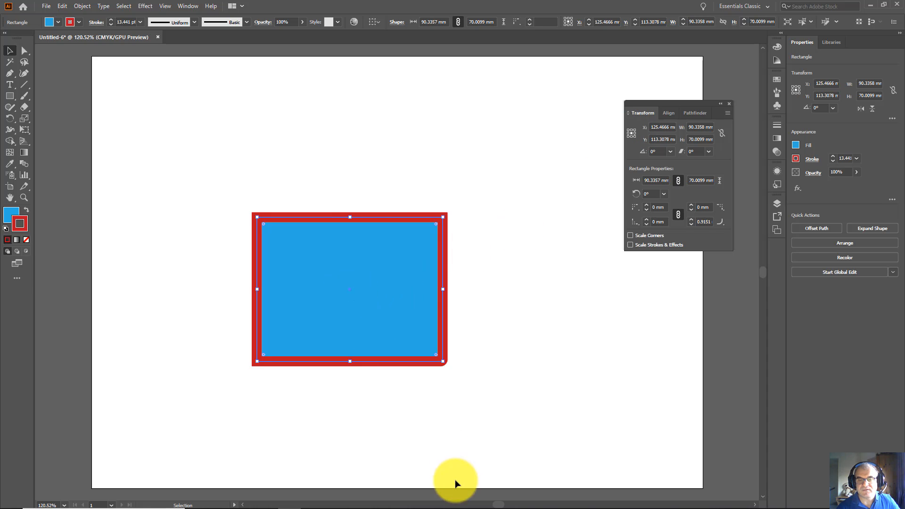
mouse_move(449, 507)
left_click(336, 499)
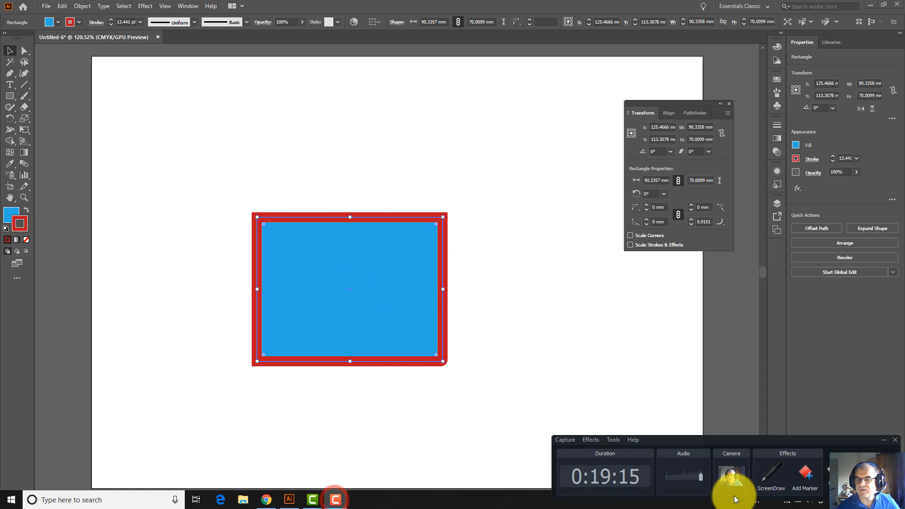
left_click(766, 483)
left_click(740, 477)
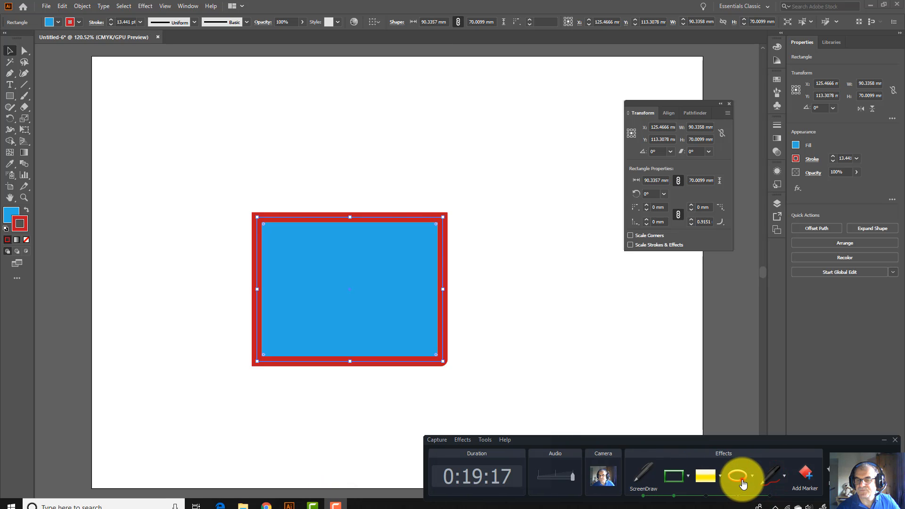
left_click_drag(344, 285, 358, 298)
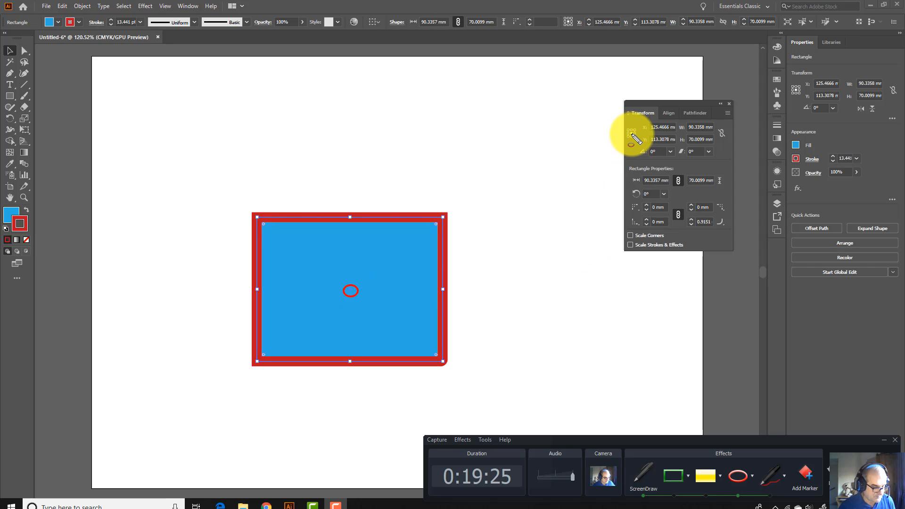
key("Escape")
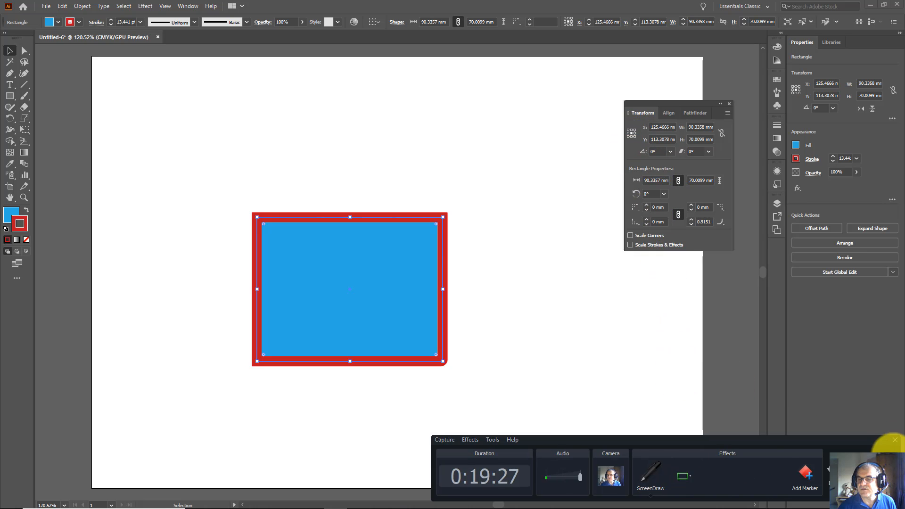
left_click(886, 443)
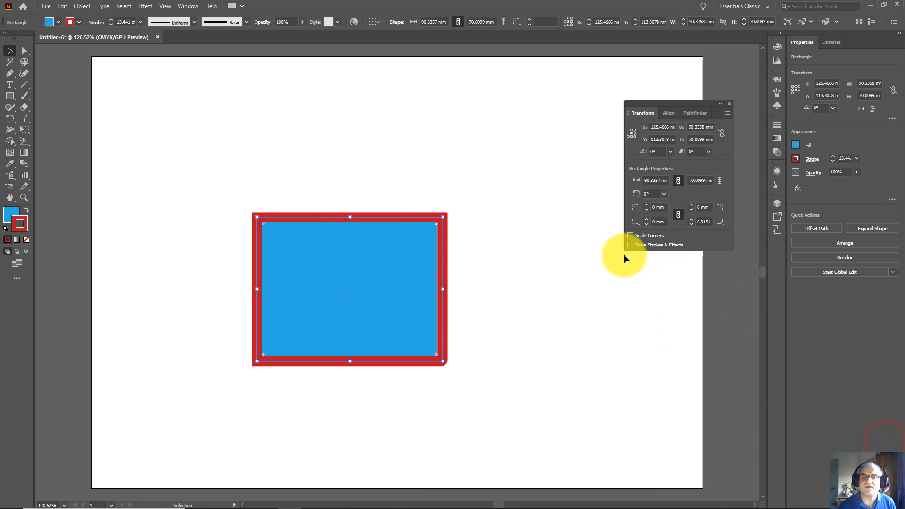
Set the X position of the rectangle's center to 0 mm in the Transform settings.
left_click(651, 128)
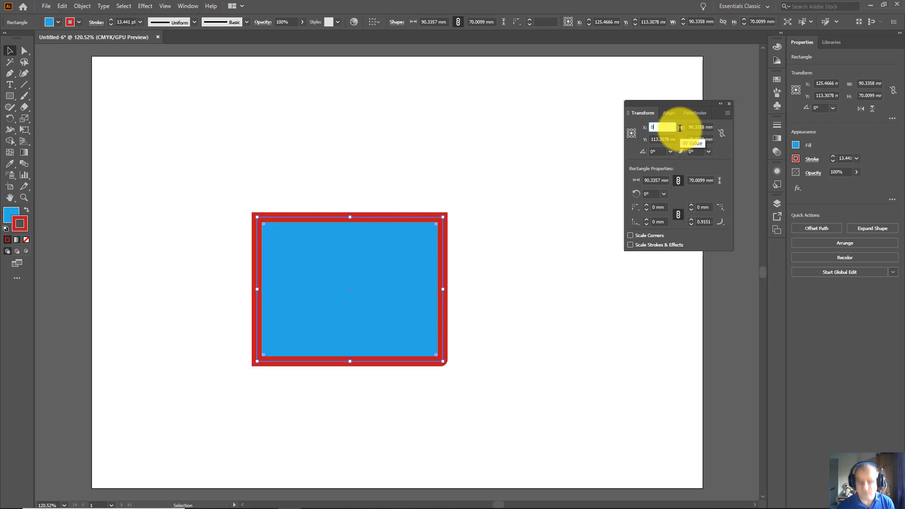
type("0")
key("Return")
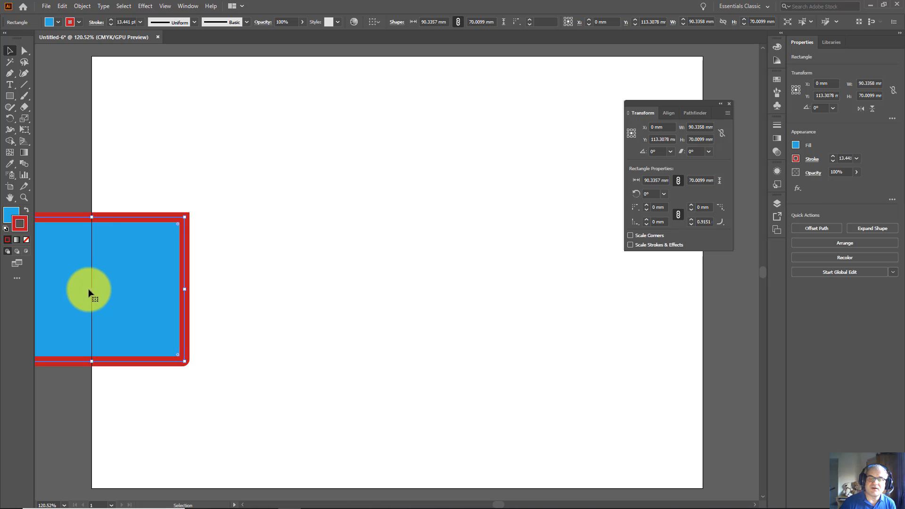
Show the rulers along the edges of the document.
left_click(165, 6)
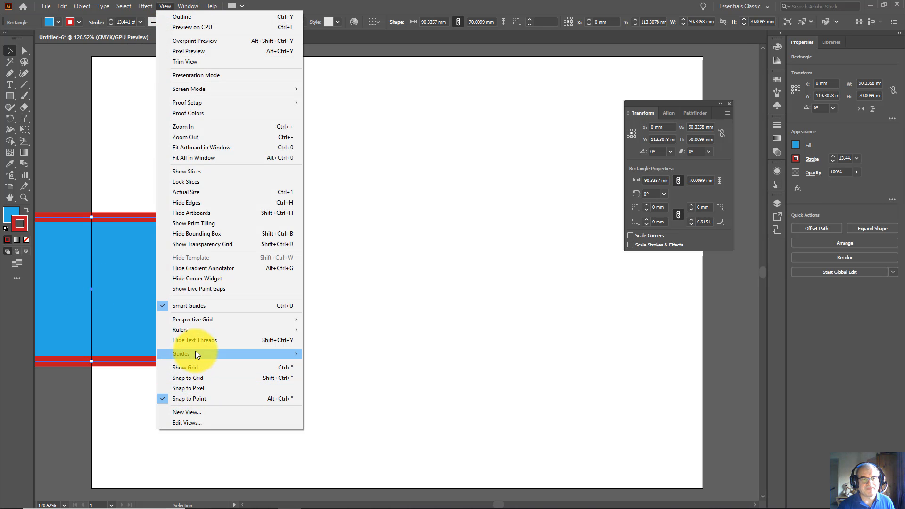
mouse_move(194, 329)
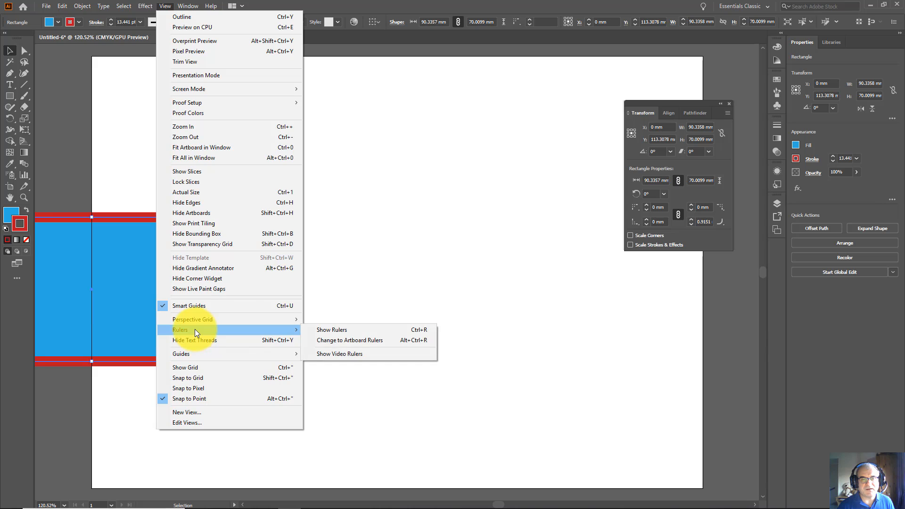
left_click(340, 332)
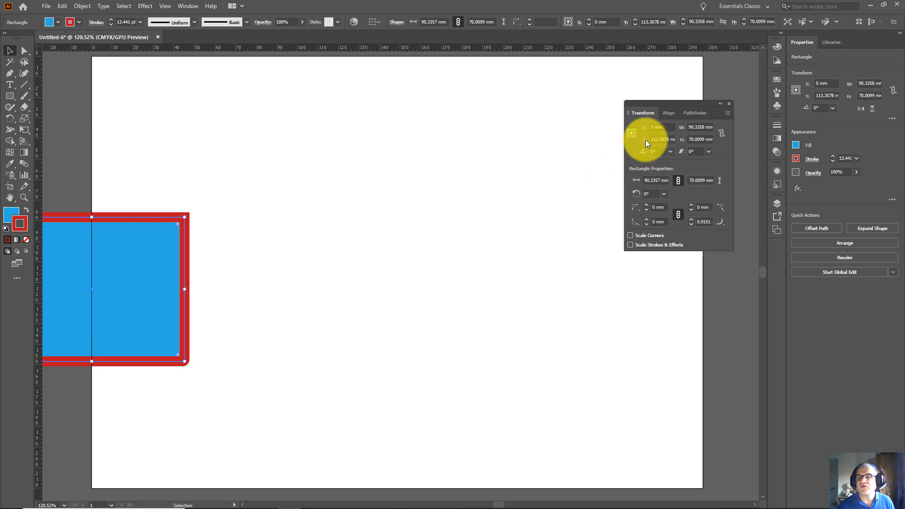
Set the Y position of the rectangle's center to 0 mm in the Transform settings.
left_click_drag(652, 139, 681, 138)
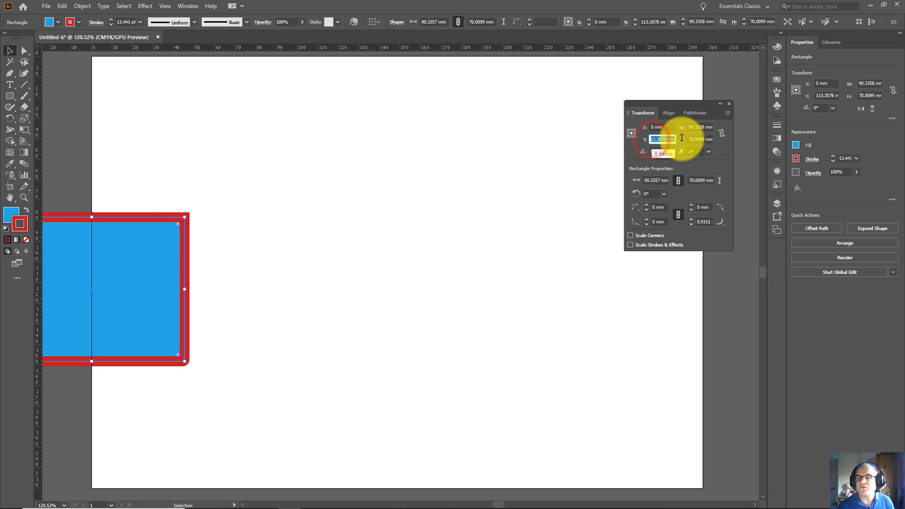
type("0")
key("Return")
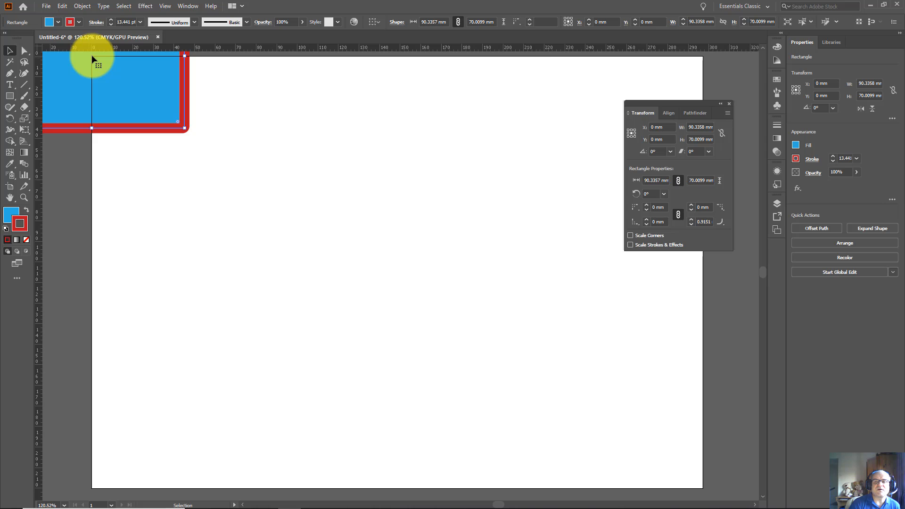
key("ctrl+shift+d")
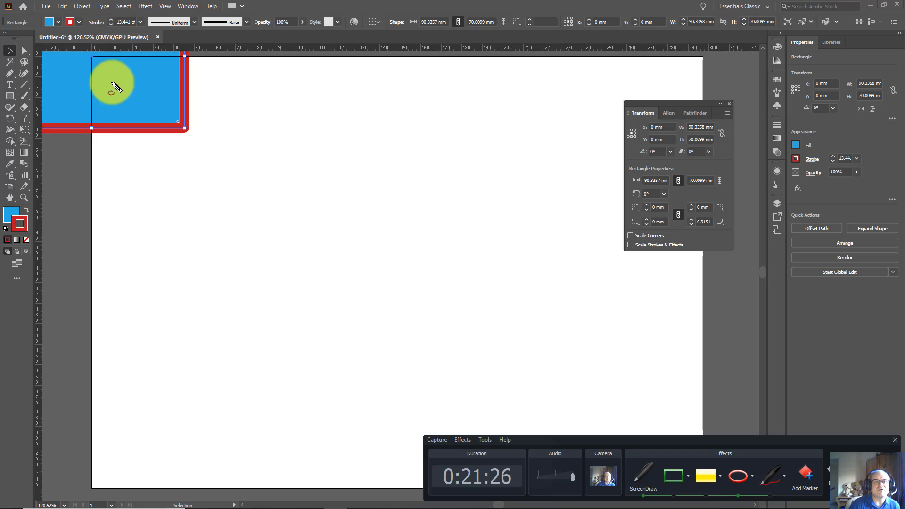
left_click(91, 57)
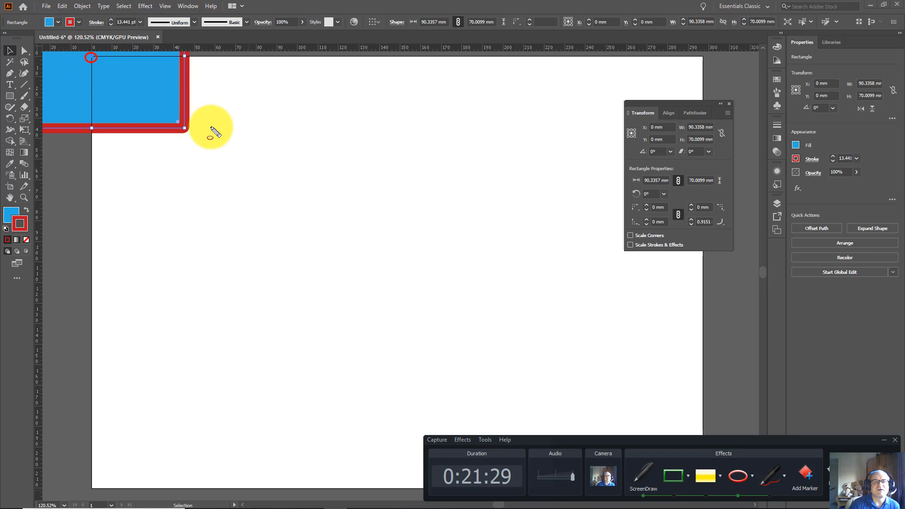
key("ctrl+shift+d")
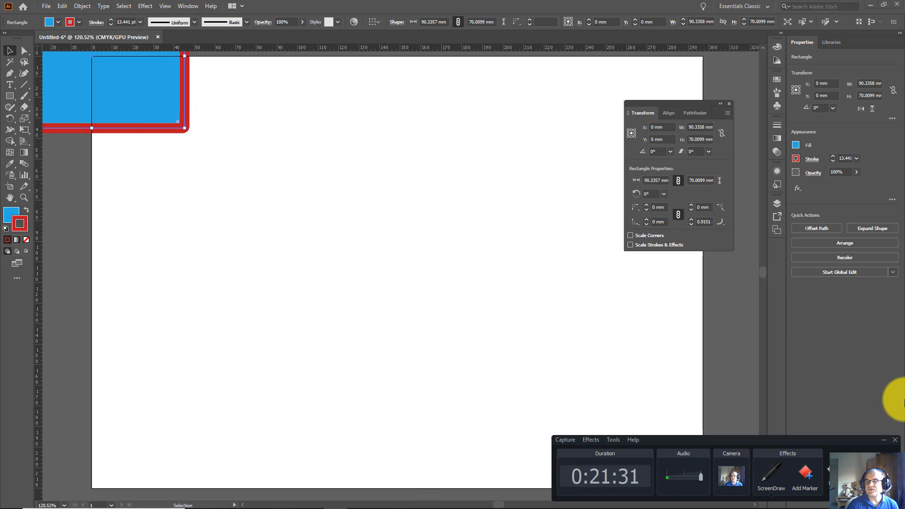
left_click(884, 439)
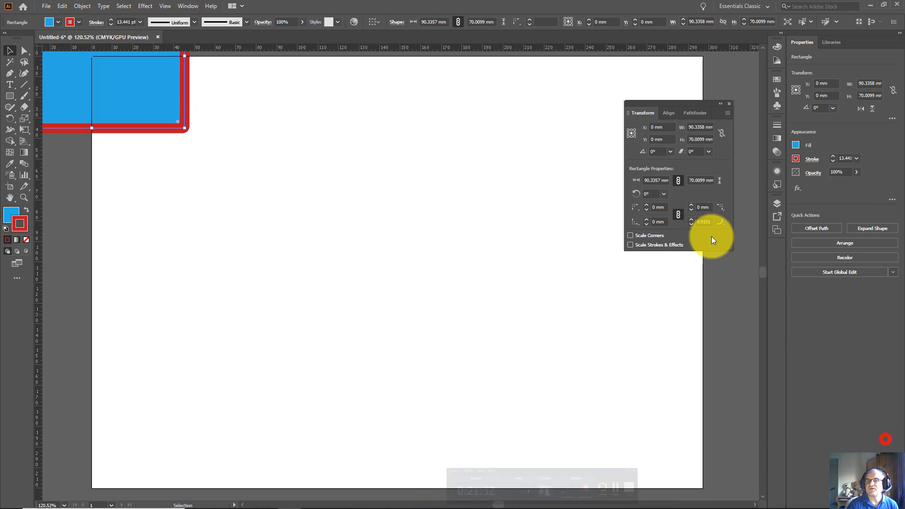
Set the rectangle's Transform reference point to its upper-left corner and its X position to 0 mm.
left_click(629, 130)
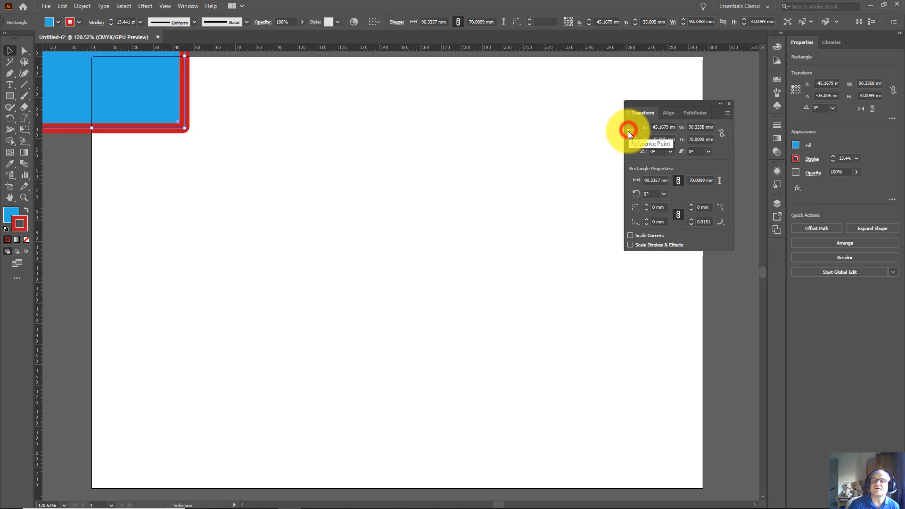
double_click(652, 128)
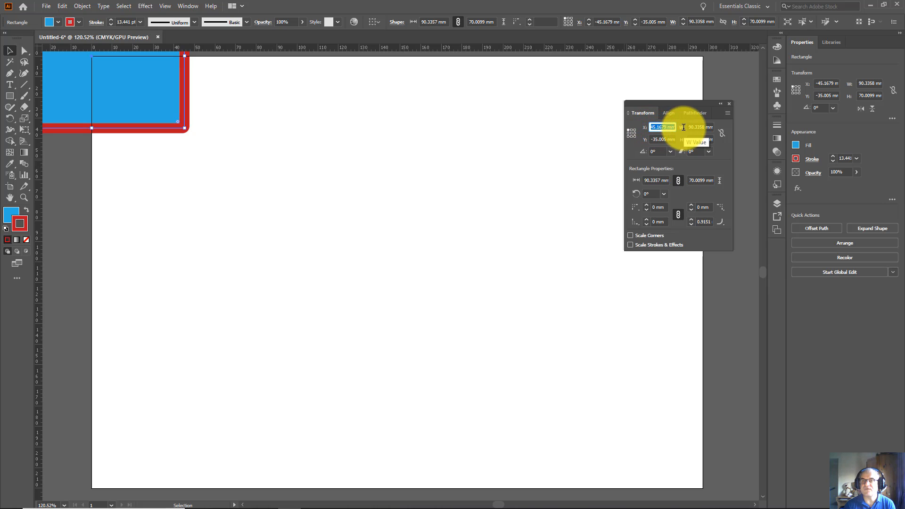
type("0")
key("Tab")
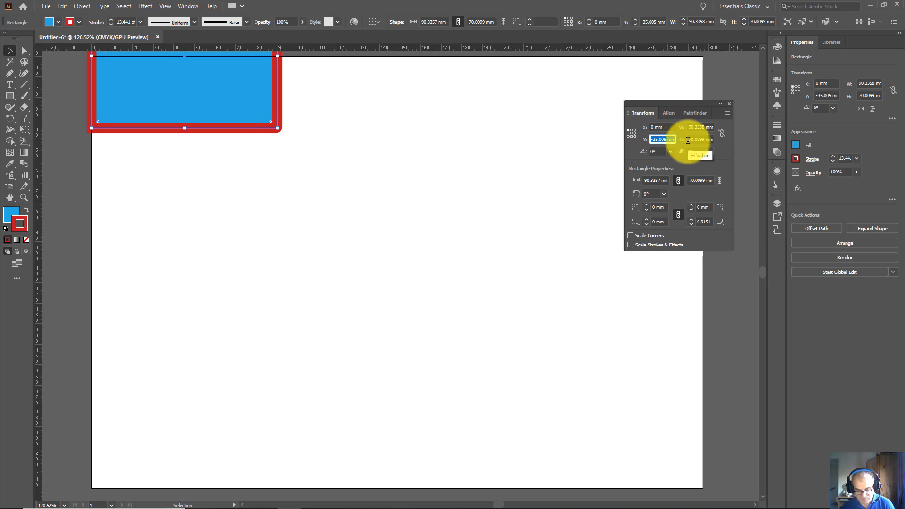